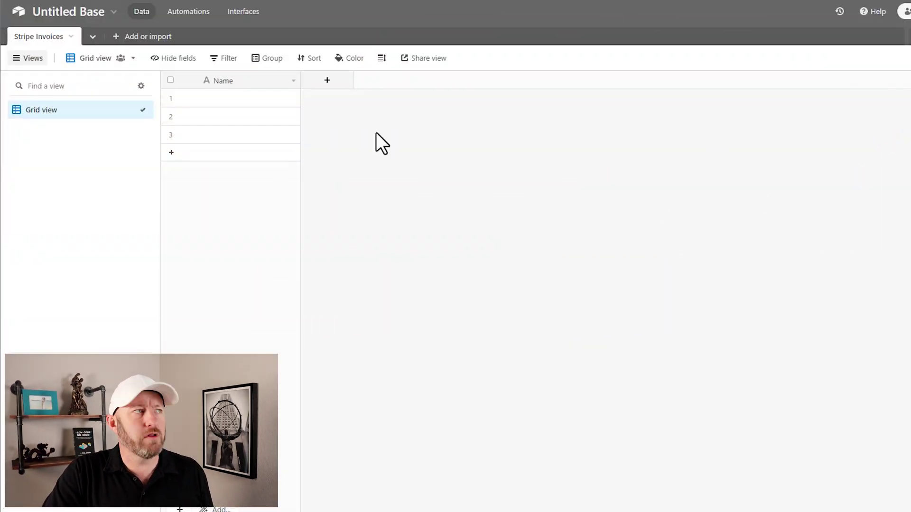
Open the Automations area of the base that holds the Stripe Invoices table
{"action": "left_click", "coordinate": [190, 13]}
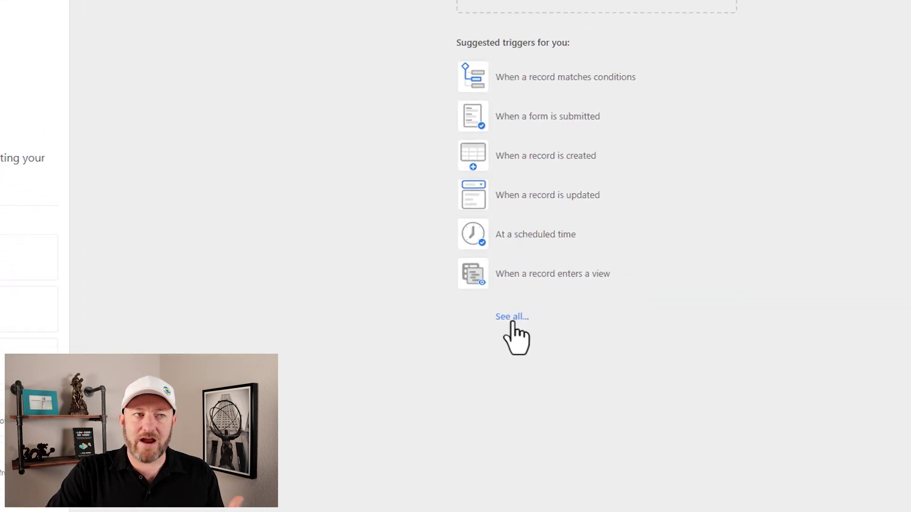
Expand the full trigger list under Suggested triggers and scroll to the webhook option
{"action": "left_click", "coordinate": [610, 373]}
{"action": "scroll", "coordinate": [660, 389], "scroll_direction": "down", "scroll_amount": 2}
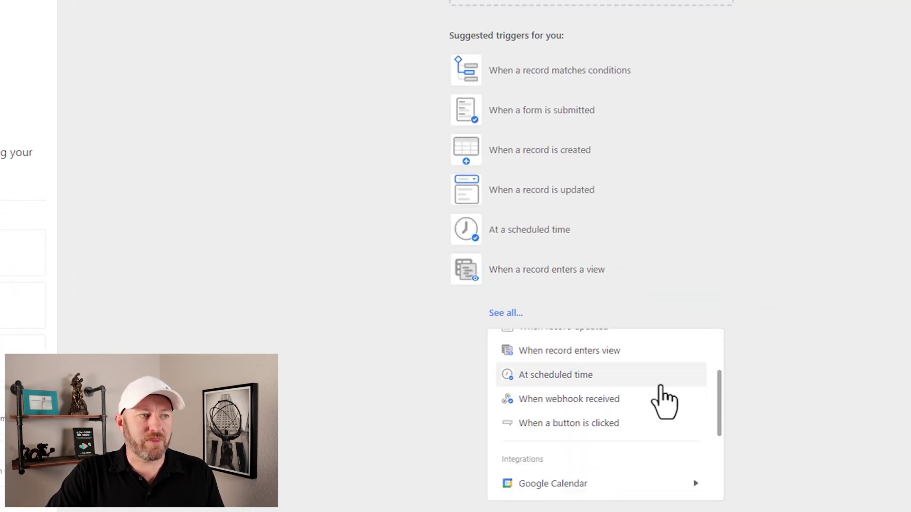
{"action": "scroll", "coordinate": [660, 389], "scroll_direction": "down", "scroll_amount": 3}
{"action": "scroll", "coordinate": [661, 389], "scroll_direction": "down", "scroll_amount": 1}
{"action": "mouse_move", "coordinate": [554, 431]}
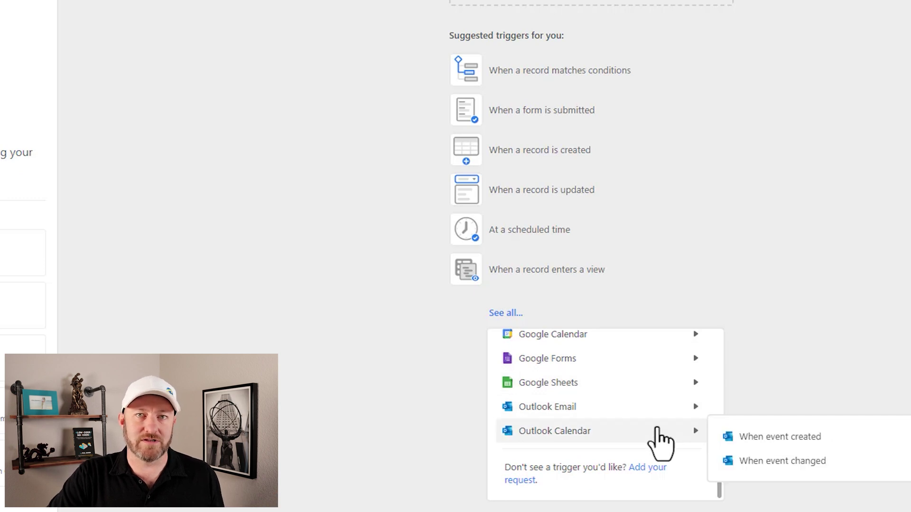
{"action": "scroll", "coordinate": [660, 443], "scroll_direction": "up", "scroll_amount": 3}
{"action": "scroll", "coordinate": [661, 443], "scroll_direction": "up", "scroll_amount": 3}
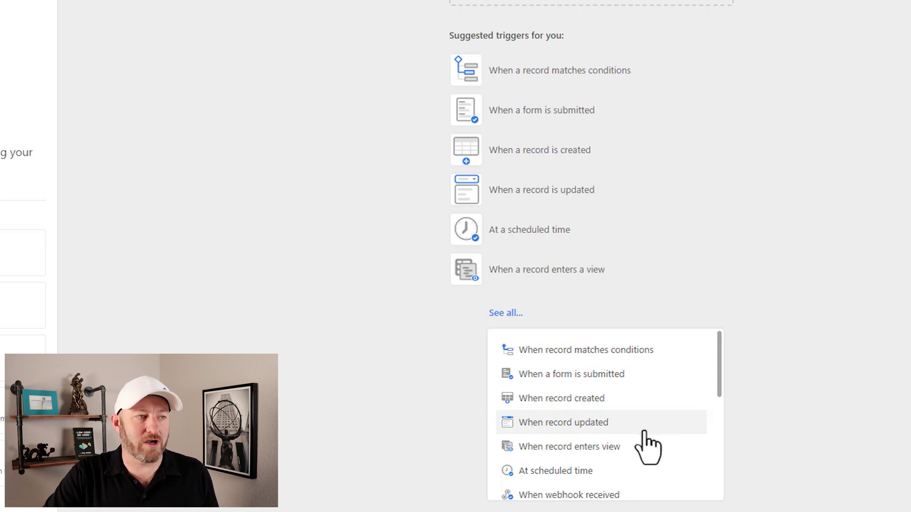
{"action": "scroll", "coordinate": [626, 493], "scroll_direction": "down", "scroll_amount": 1}
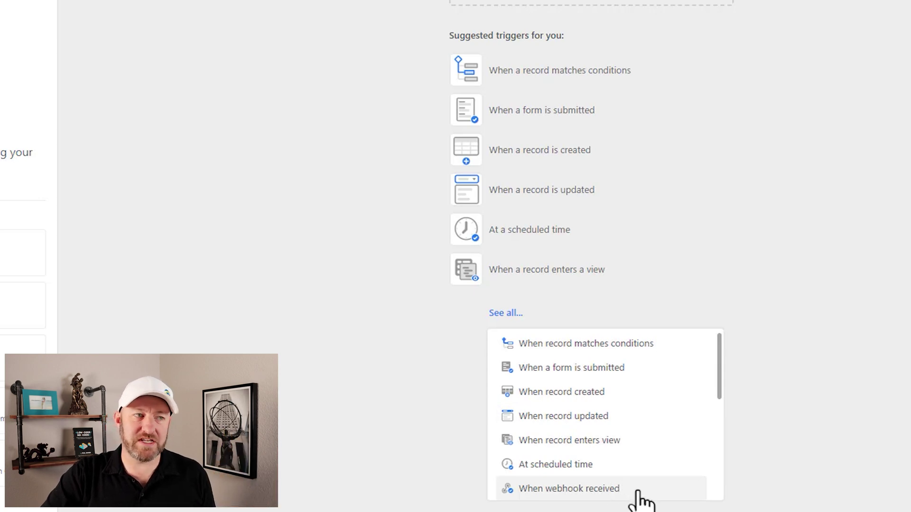
Set the automation trigger to 'When webhook received'
{"action": "left_click", "coordinate": [637, 491]}
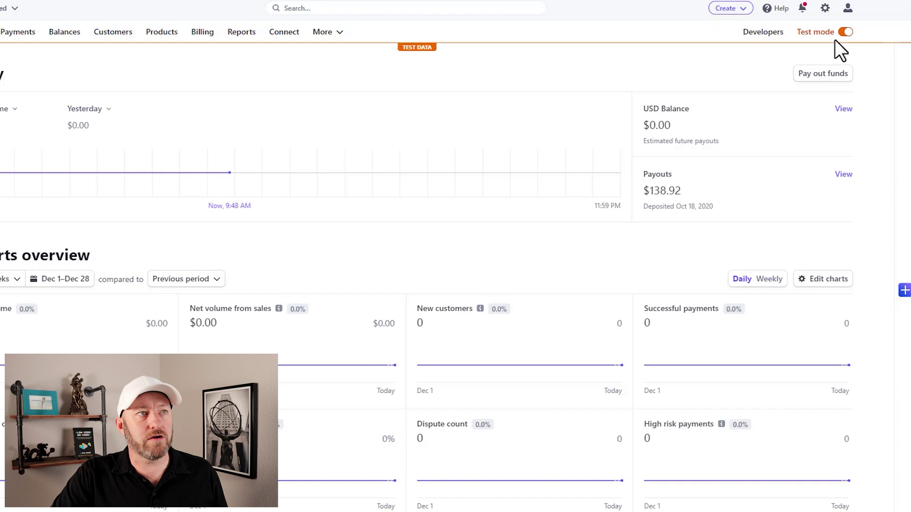
Reach Stripe's Add endpoint form via Developers > Webhooks, confirming the password
{"action": "left_click", "coordinate": [765, 33]}
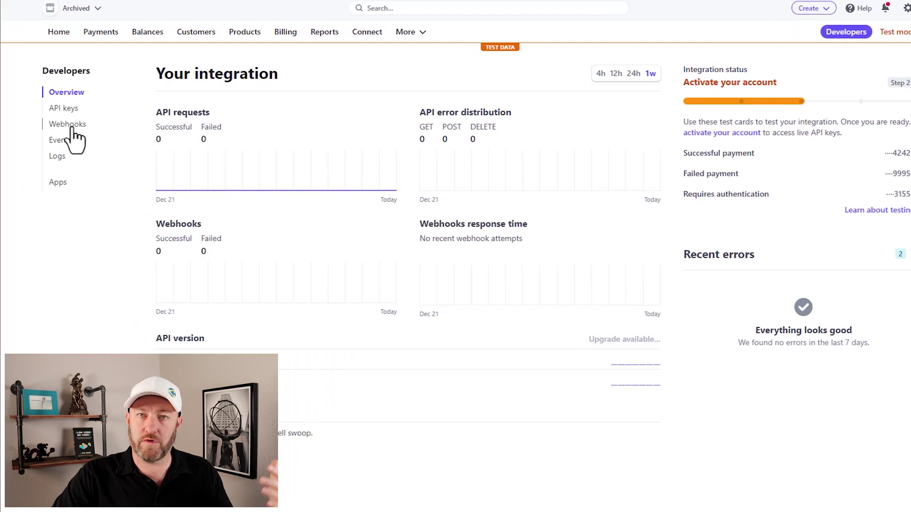
{"action": "left_click", "coordinate": [68, 125]}
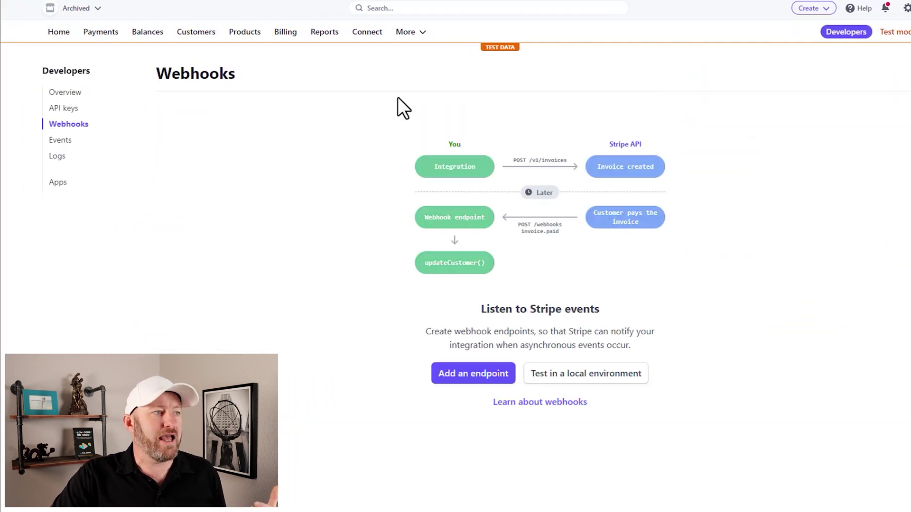
{"action": "left_click", "coordinate": [492, 377]}
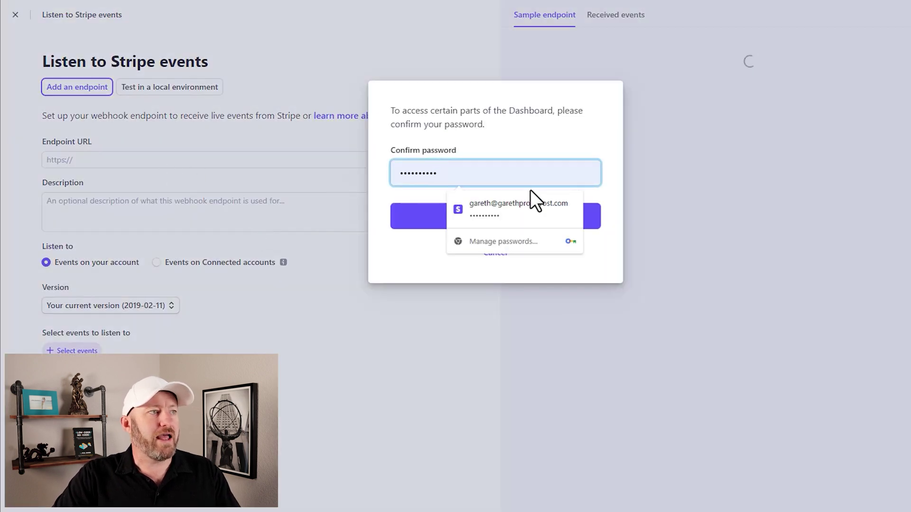
{"action": "left_click", "coordinate": [422, 223]}
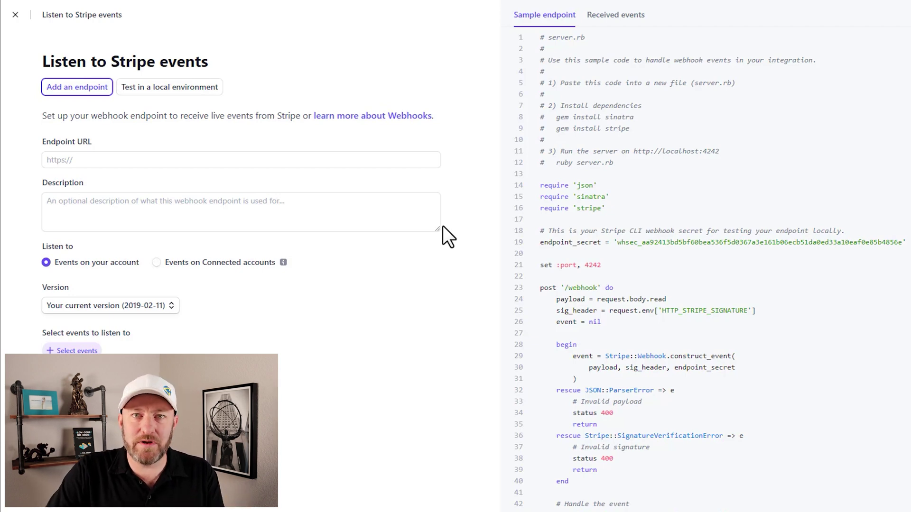
{"action": "left_click", "coordinate": [374, 164]}
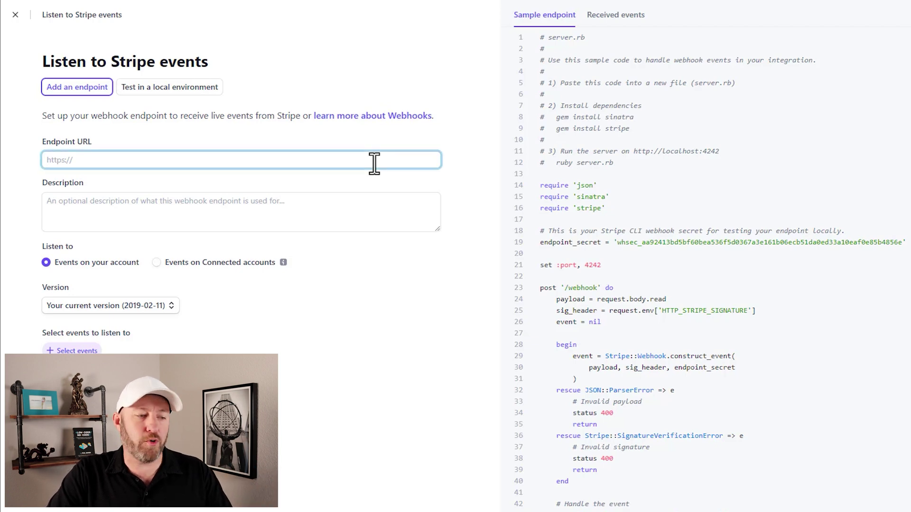
Paste the copied Airtable webhook URL into the Stripe endpoint URL field
{"action": "key", "text": "ctrl+v"}
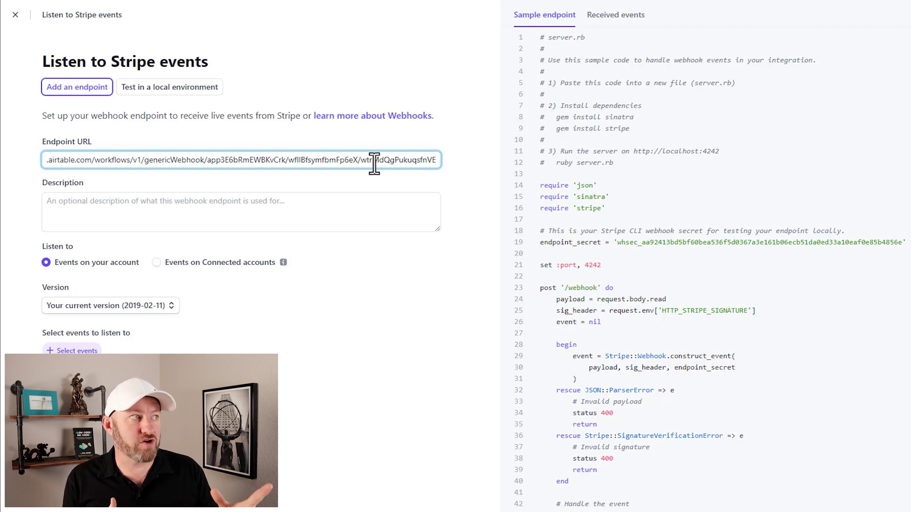
{"action": "left_click", "coordinate": [363, 208]}
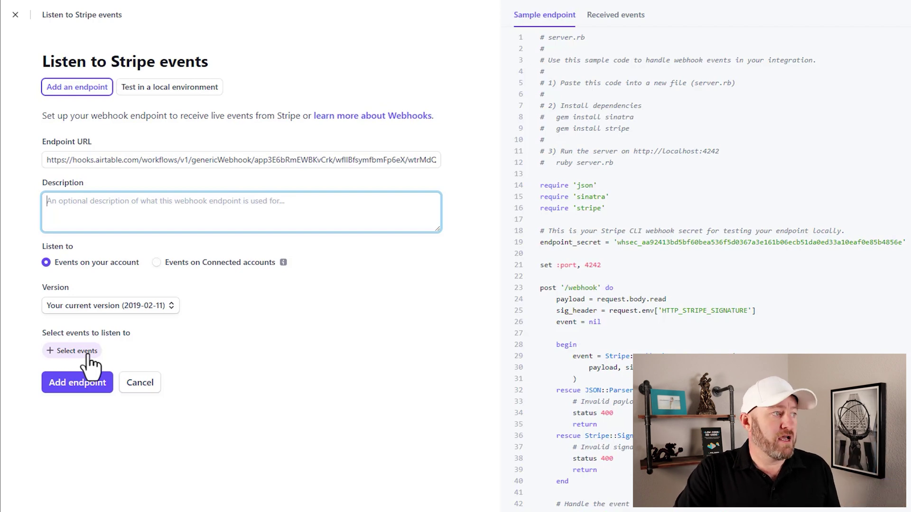
{"action": "left_click", "coordinate": [88, 356]}
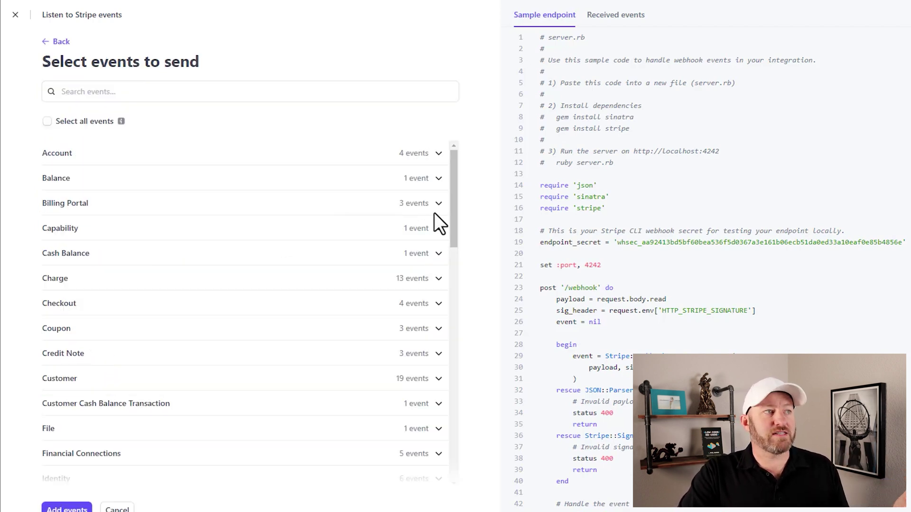
Subscribe the endpoint to invoice.created only and create the webhook endpoint
{"action": "left_click_drag", "start_coordinate": [455, 210], "coordinate": [454, 405]}
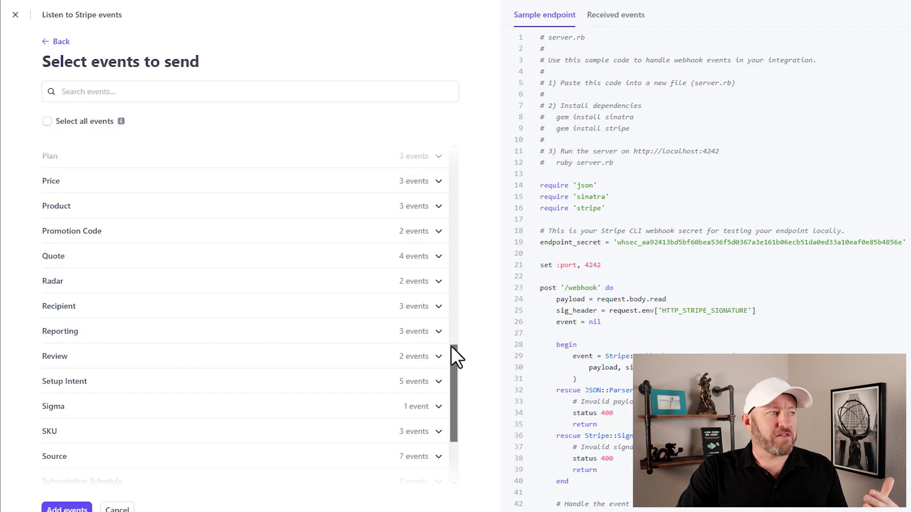
{"action": "left_click_drag", "start_coordinate": [451, 352], "coordinate": [449, 217]}
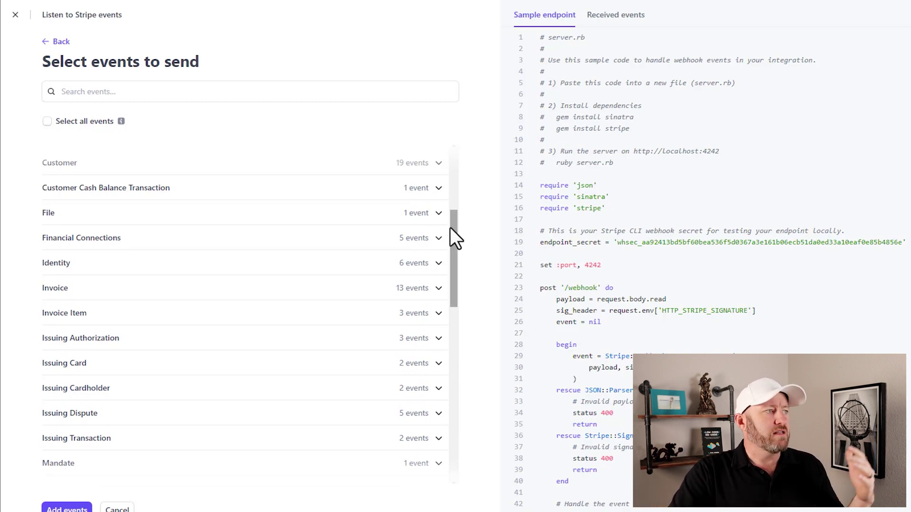
{"action": "left_click", "coordinate": [257, 294]}
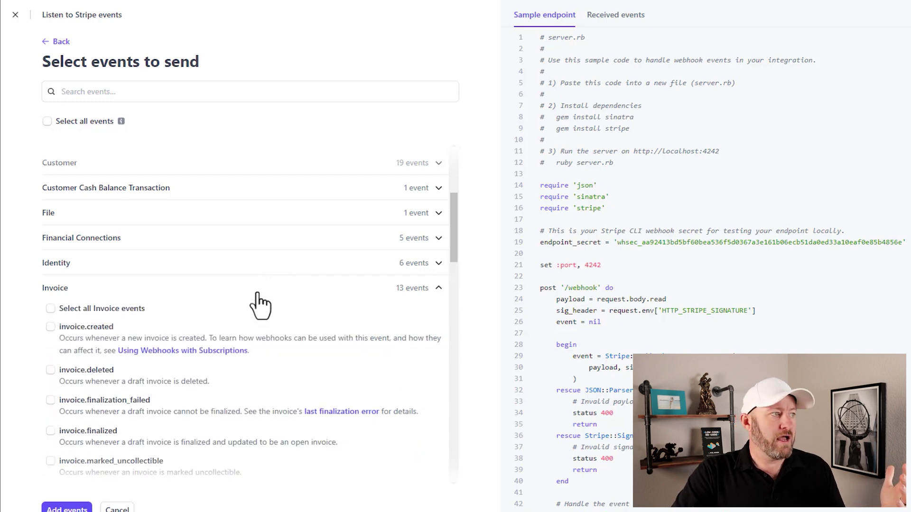
{"action": "scroll", "coordinate": [260, 306], "scroll_direction": "down", "scroll_amount": 2}
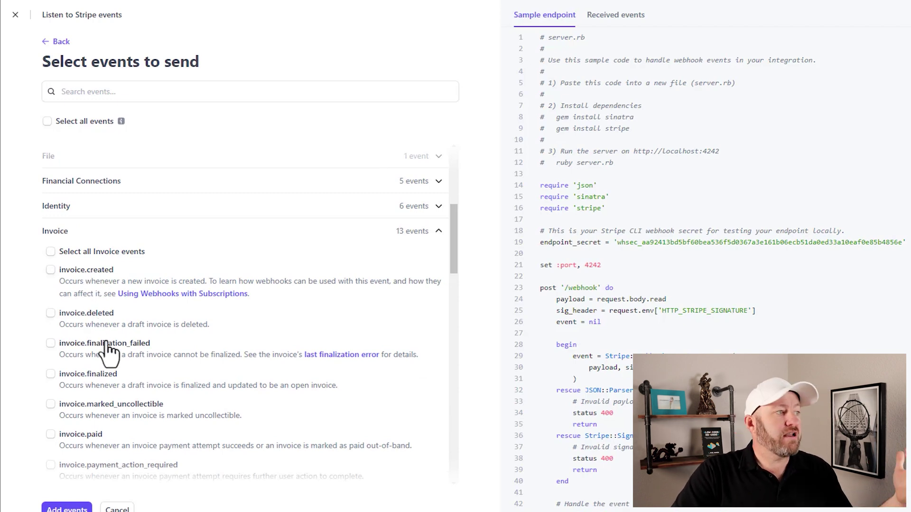
{"action": "scroll", "coordinate": [122, 385], "scroll_direction": "down", "scroll_amount": 2}
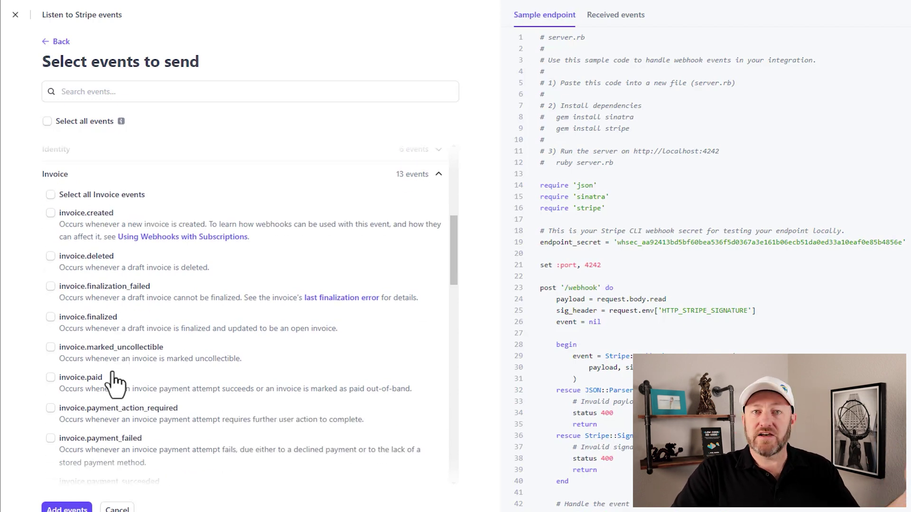
{"action": "scroll", "coordinate": [116, 380], "scroll_direction": "down", "scroll_amount": 2}
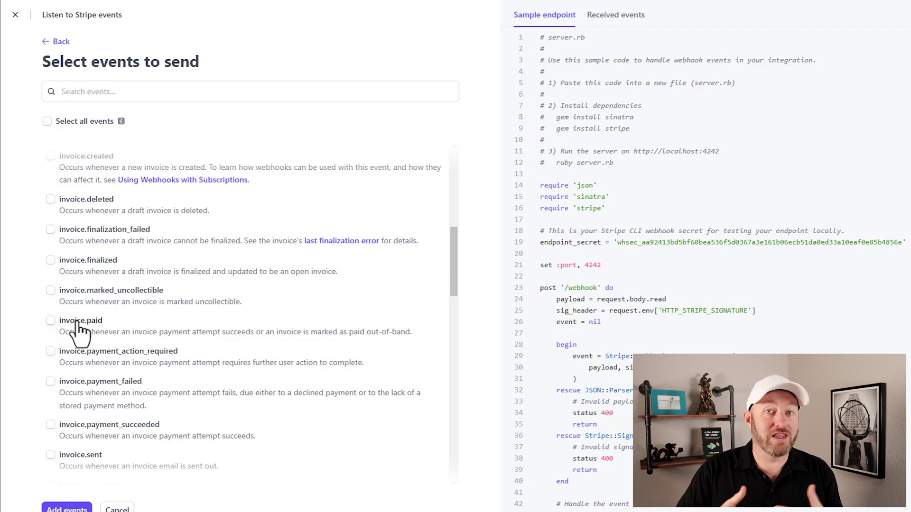
{"action": "scroll", "coordinate": [130, 305], "scroll_direction": "up", "scroll_amount": 2}
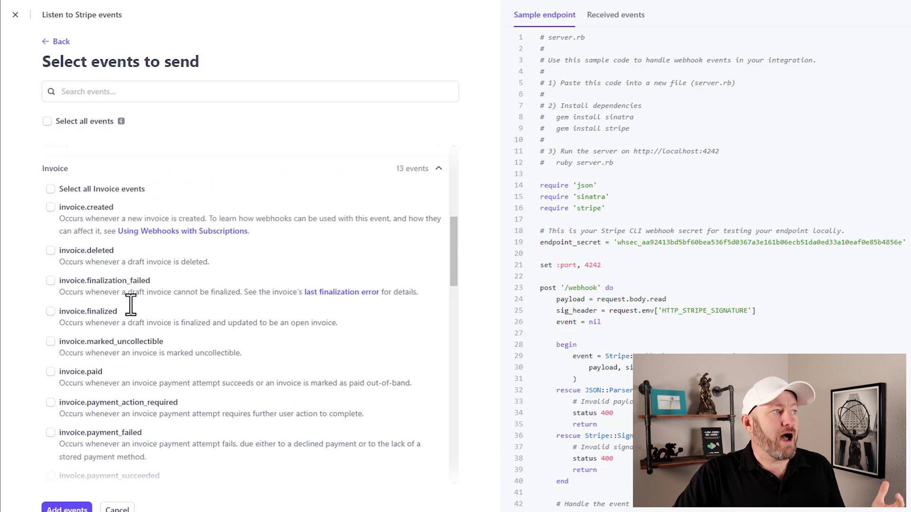
{"action": "left_click", "coordinate": [50, 214]}
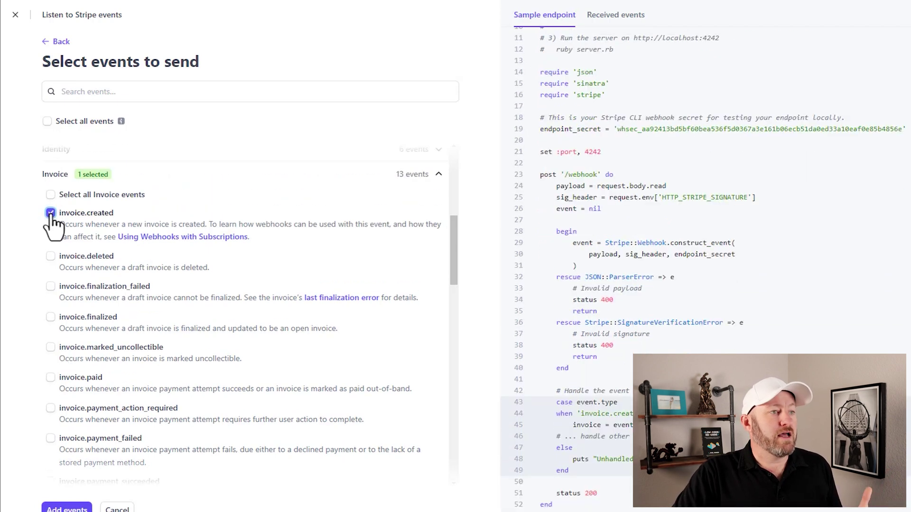
{"action": "left_click", "coordinate": [66, 509]}
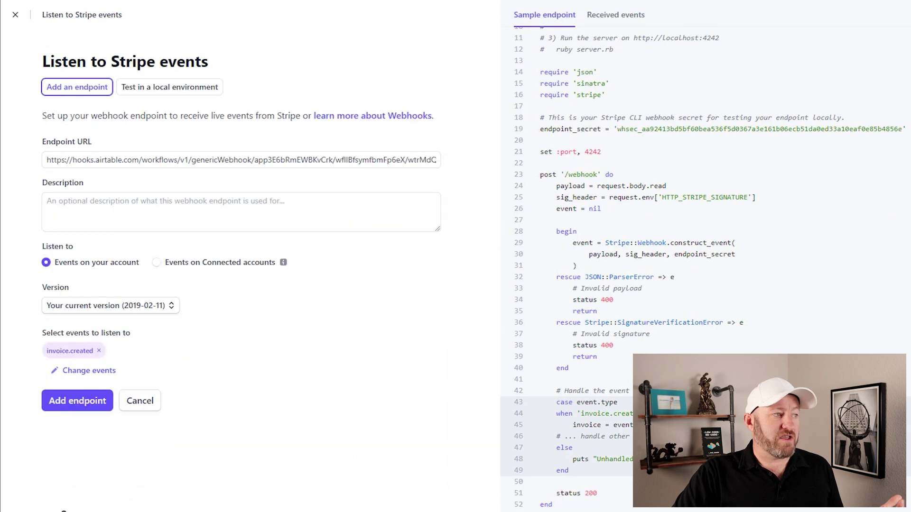
{"action": "left_click", "coordinate": [77, 403]}
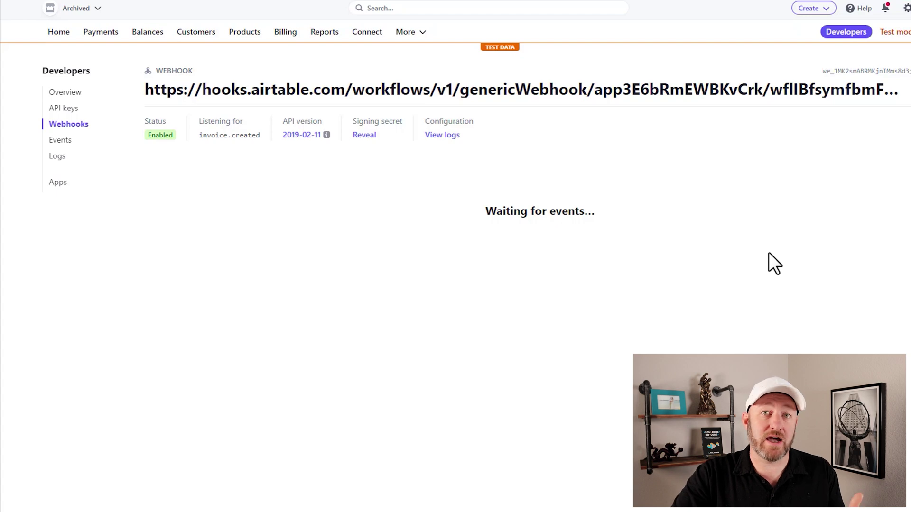
{"action": "left_click", "coordinate": [86, 34]}
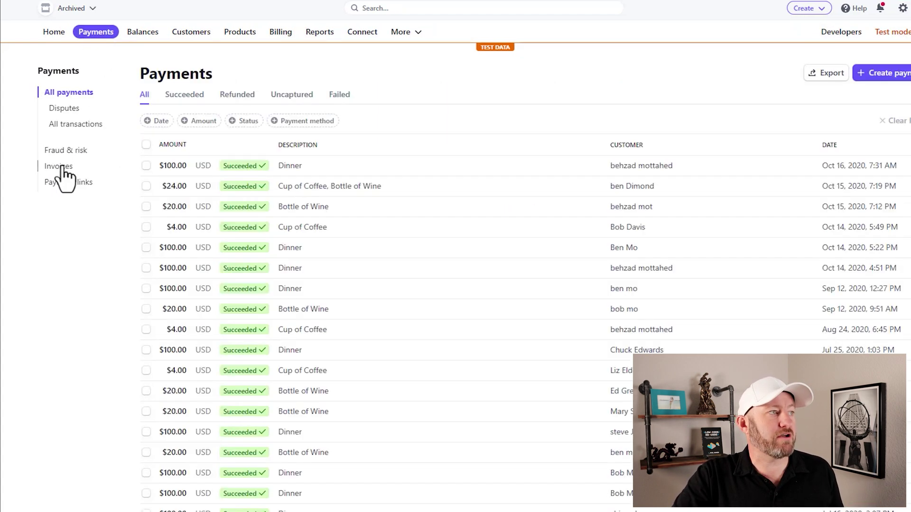
{"action": "left_click", "coordinate": [62, 167]}
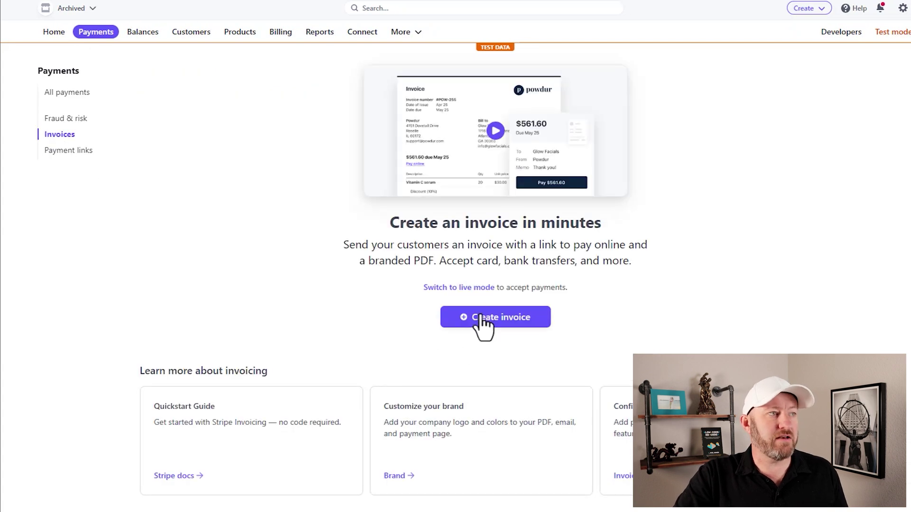
{"action": "left_click", "coordinate": [482, 318]}
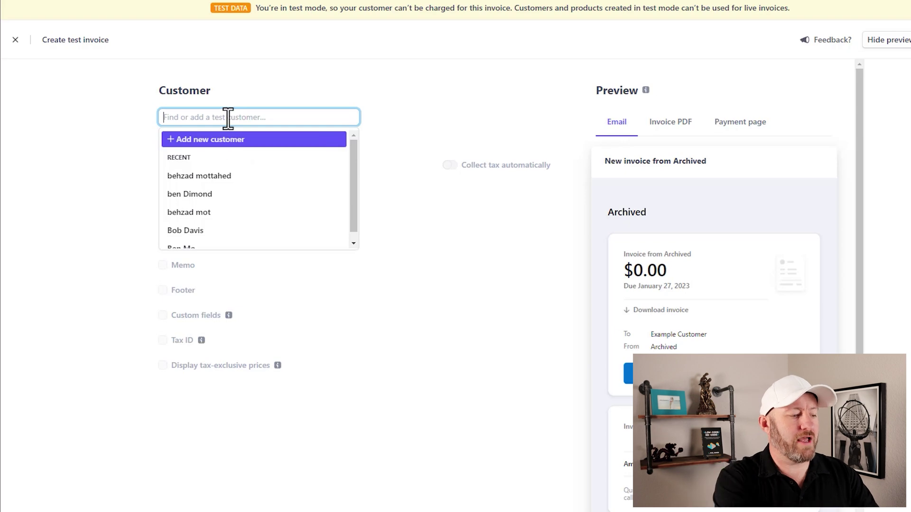
{"action": "left_click", "coordinate": [238, 141]}
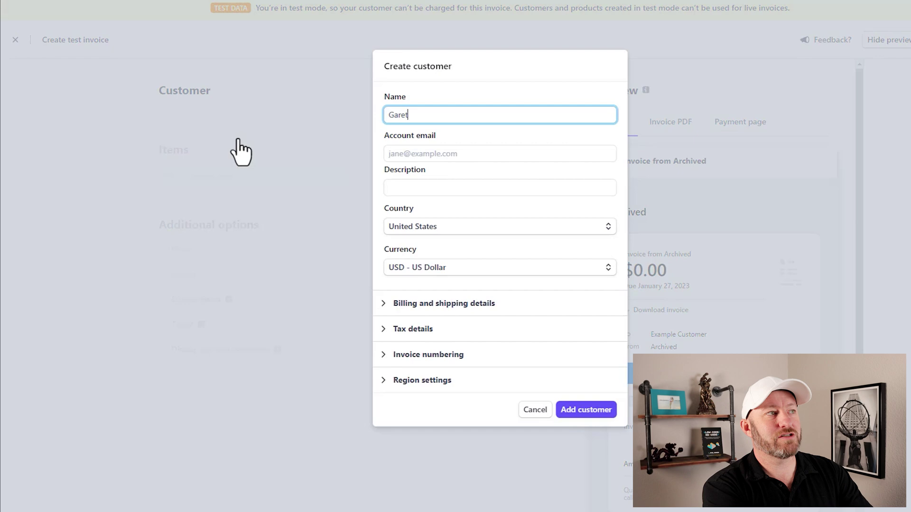
{"action": "type", "text": "ost"}
{"action": "key", "text": "Tab"}
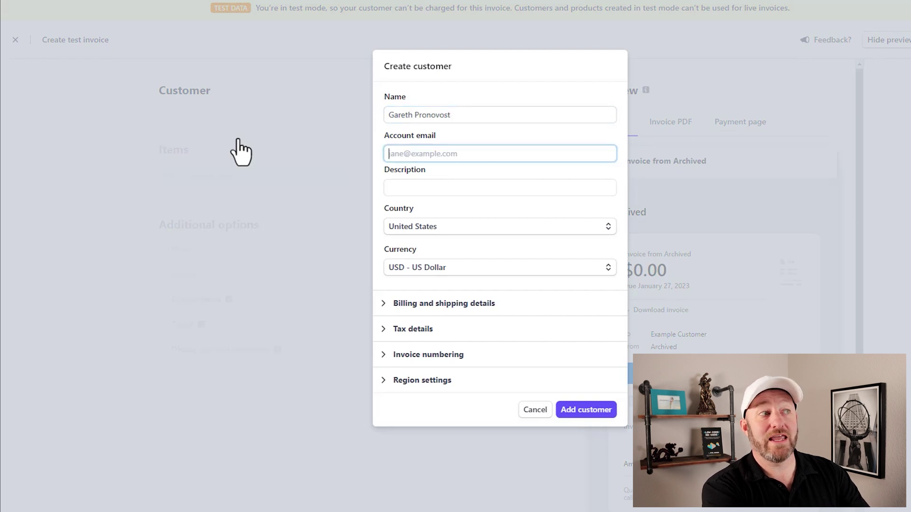
{"action": "type", "text": ";e"}
{"action": "key", "text": "BackSpace"}
{"action": "key", "text": "BackSpace"}
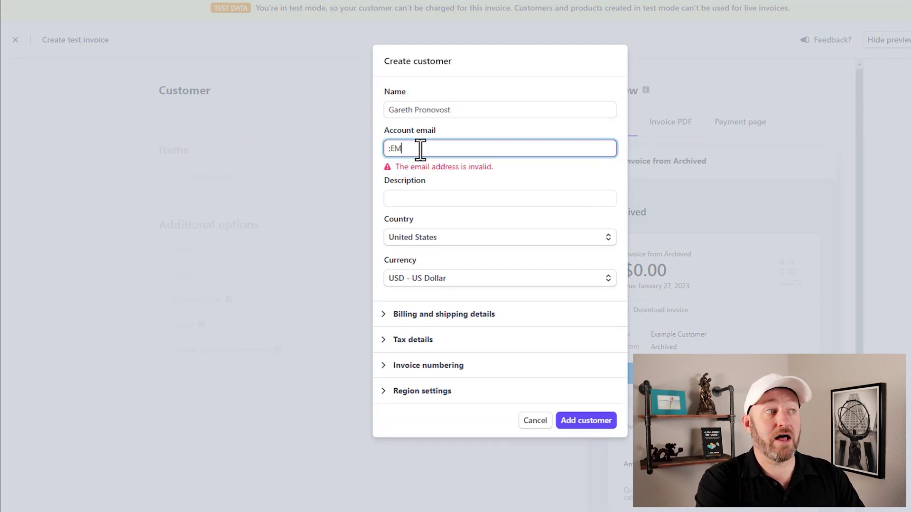
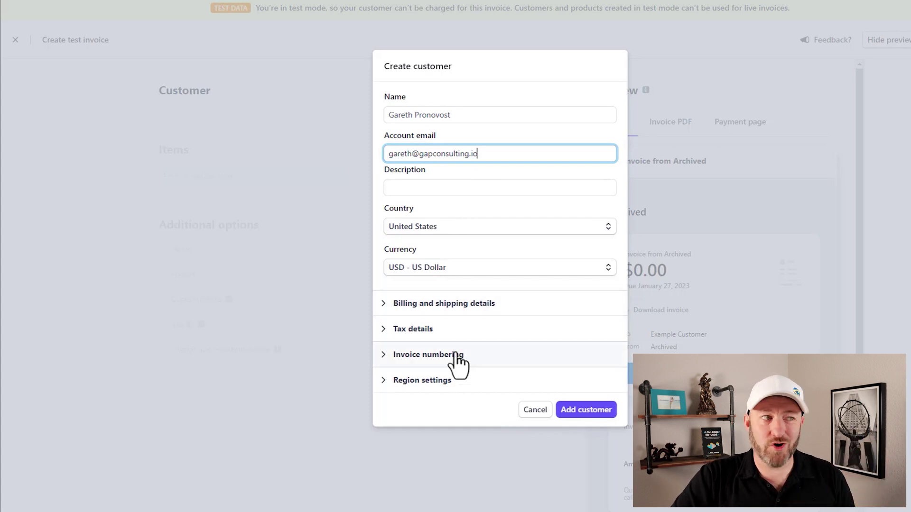
{"action": "left_click", "coordinate": [590, 411]}
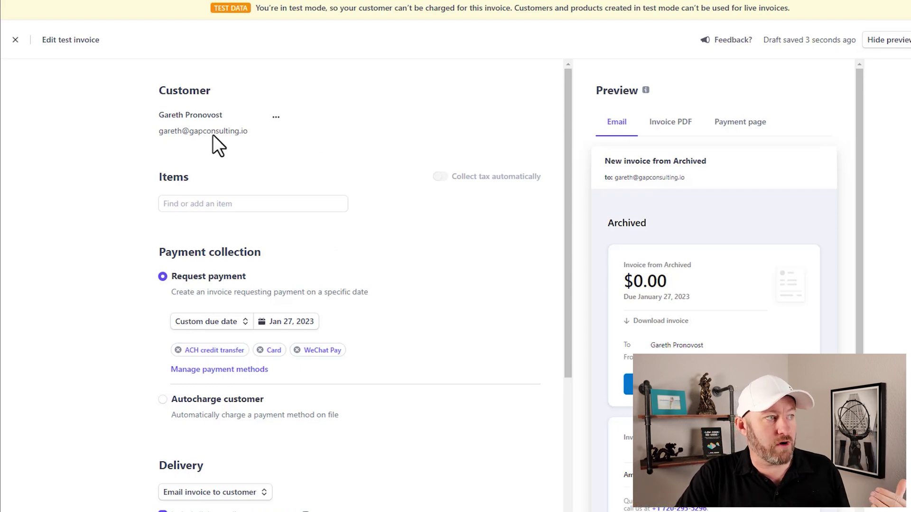
Add a one-time 'Consulting' line item priced at $1,000
{"action": "scroll", "coordinate": [317, 220], "scroll_direction": "down", "scroll_amount": 2}
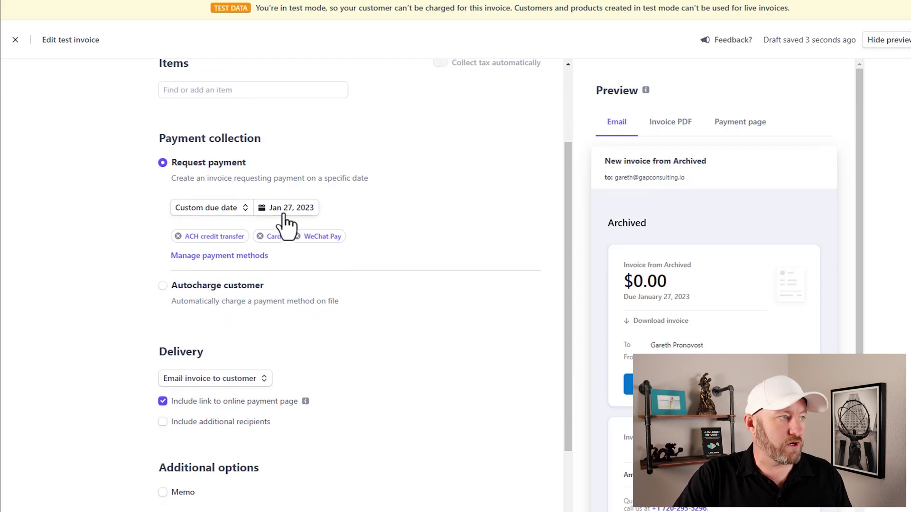
{"action": "scroll", "coordinate": [323, 227], "scroll_direction": "down", "scroll_amount": 1}
{"action": "scroll", "coordinate": [320, 223], "scroll_direction": "up", "scroll_amount": 2}
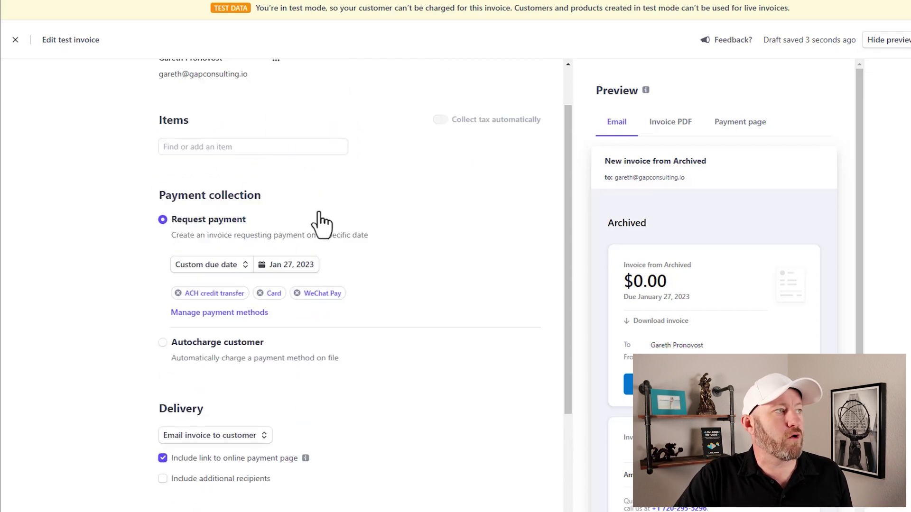
{"action": "left_click", "coordinate": [251, 147]}
{"action": "scroll", "coordinate": [380, 229], "scroll_direction": "up", "scroll_amount": 1}
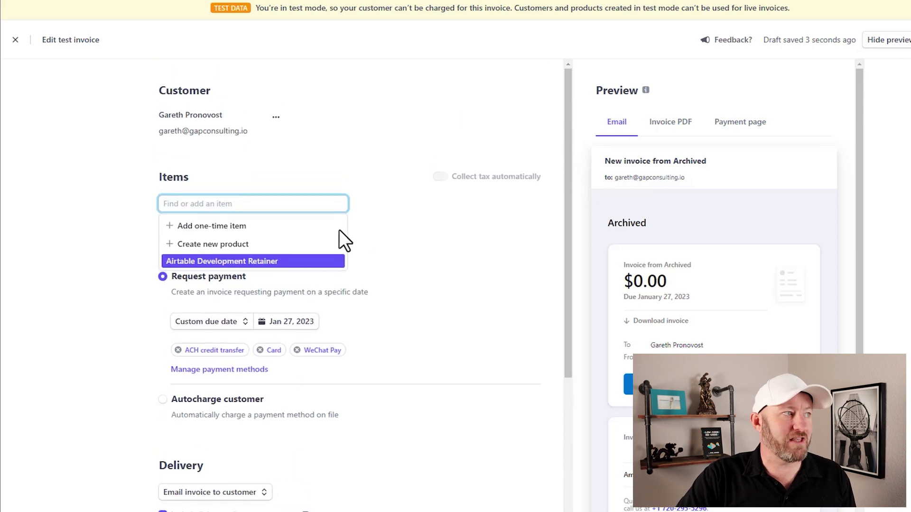
{"action": "left_click", "coordinate": [248, 226]}
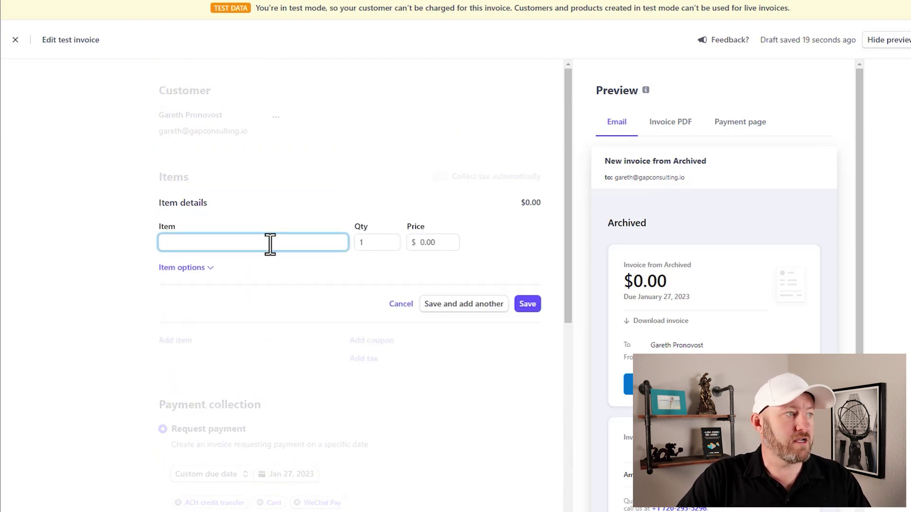
{"action": "type", "text": "Consulting"}
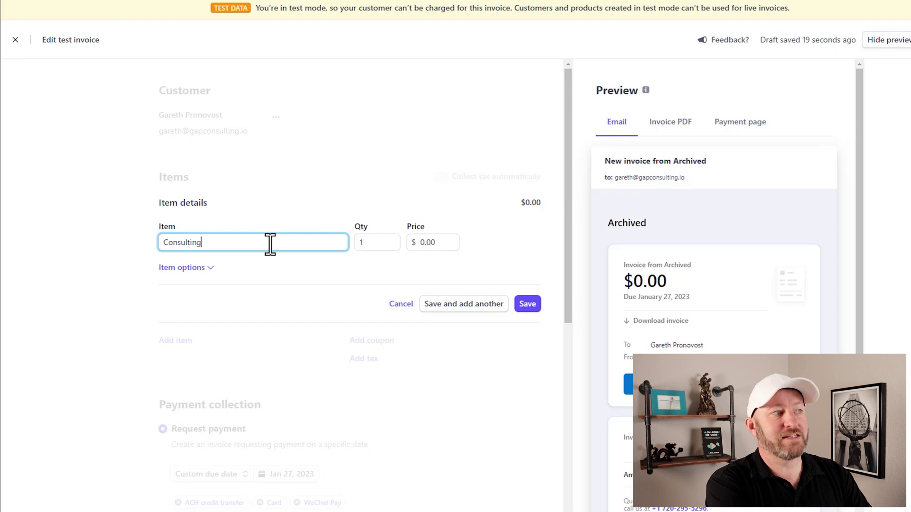
{"action": "key", "text": "Tab"}
{"action": "key", "text": "Tab"}
{"action": "type", "text": "1000"}
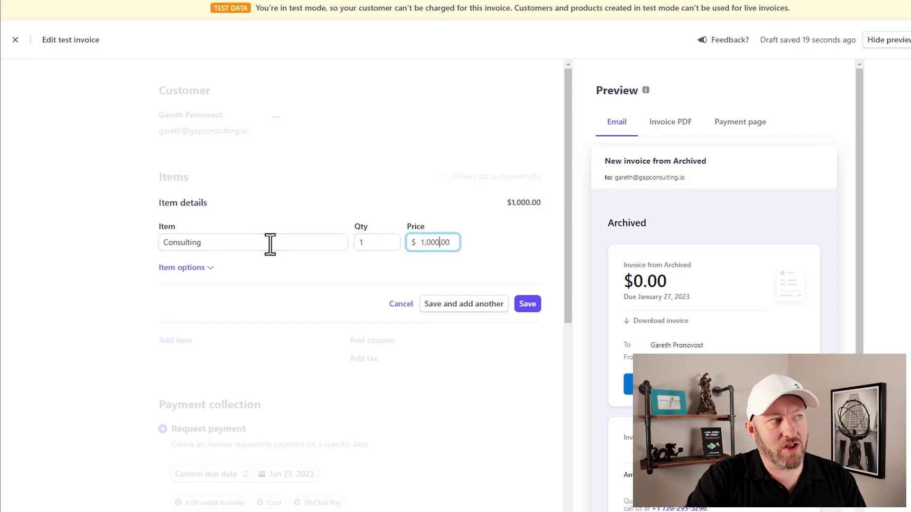
{"action": "left_click", "coordinate": [529, 305]}
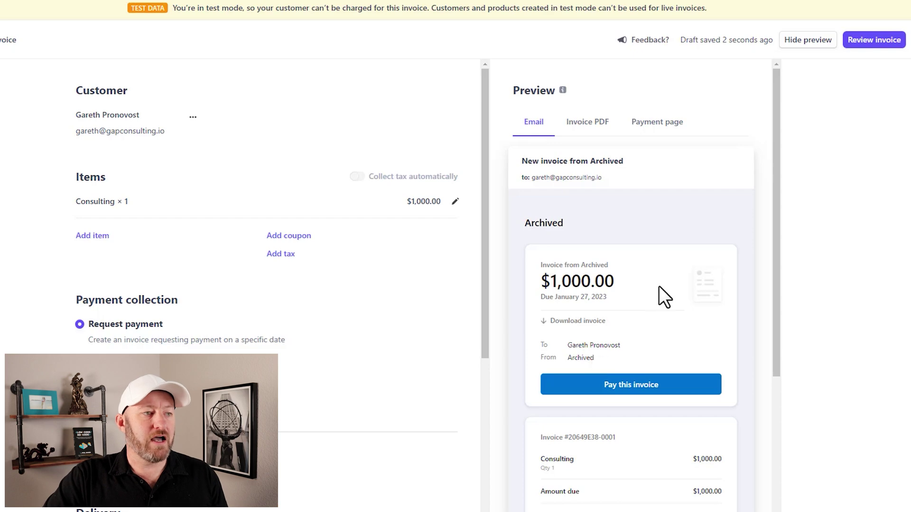
Review the invoice and send it to the customer
{"action": "scroll", "coordinate": [633, 463], "scroll_direction": "down", "scroll_amount": 2}
{"action": "scroll", "coordinate": [637, 472], "scroll_direction": "up", "scroll_amount": 2}
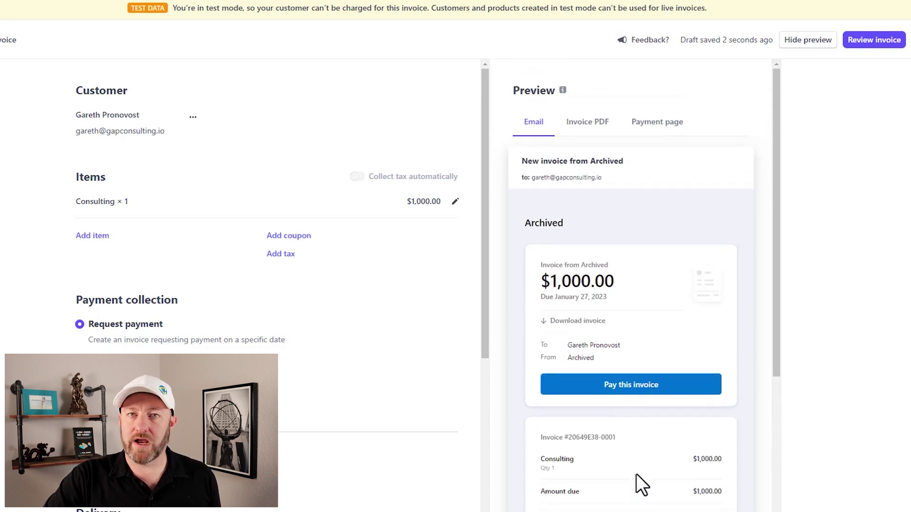
{"action": "left_click", "coordinate": [876, 40]}
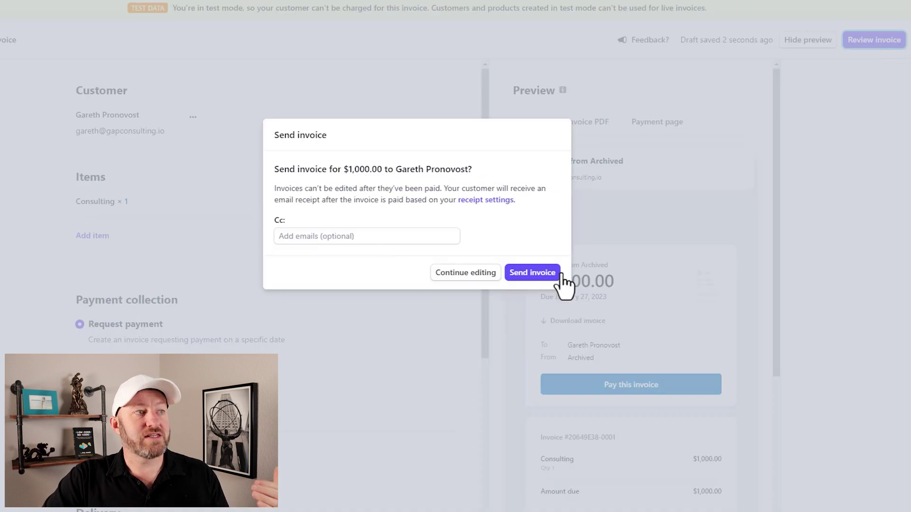
{"action": "left_click", "coordinate": [535, 280]}
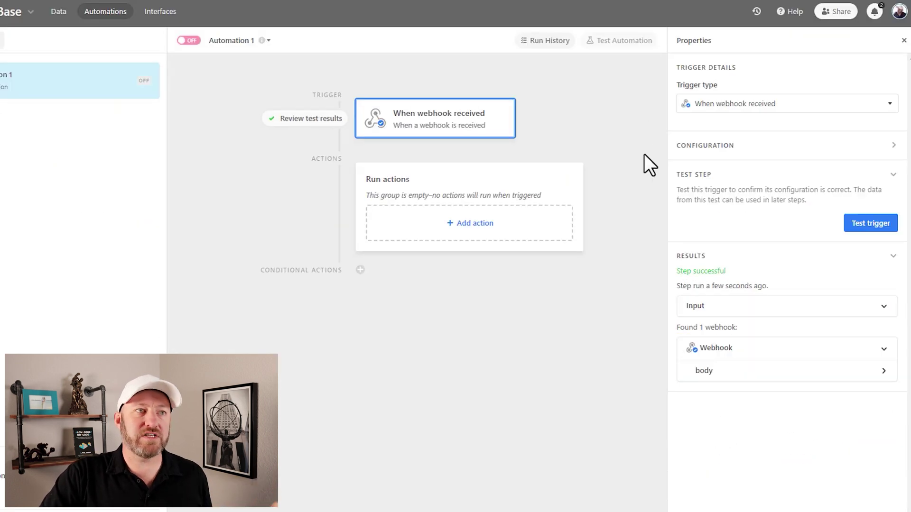
Test the webhook trigger and expand its body and data fields to inspect the invoice payload
{"action": "left_click", "coordinate": [847, 224]}
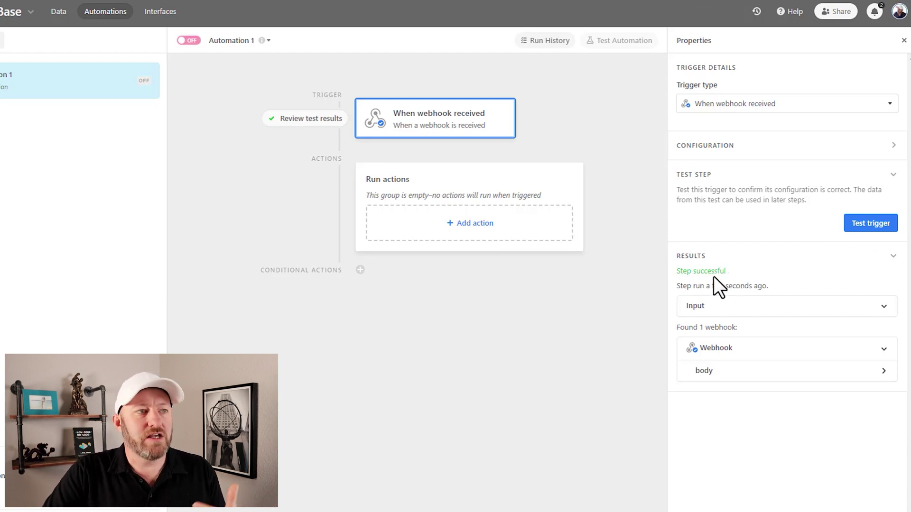
{"action": "left_click", "coordinate": [799, 371]}
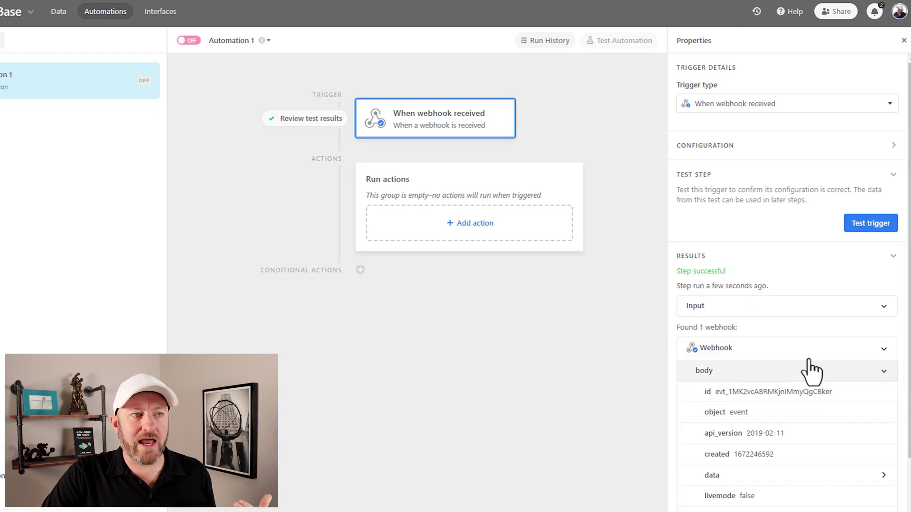
{"action": "scroll", "coordinate": [832, 341], "scroll_direction": "down", "scroll_amount": 1}
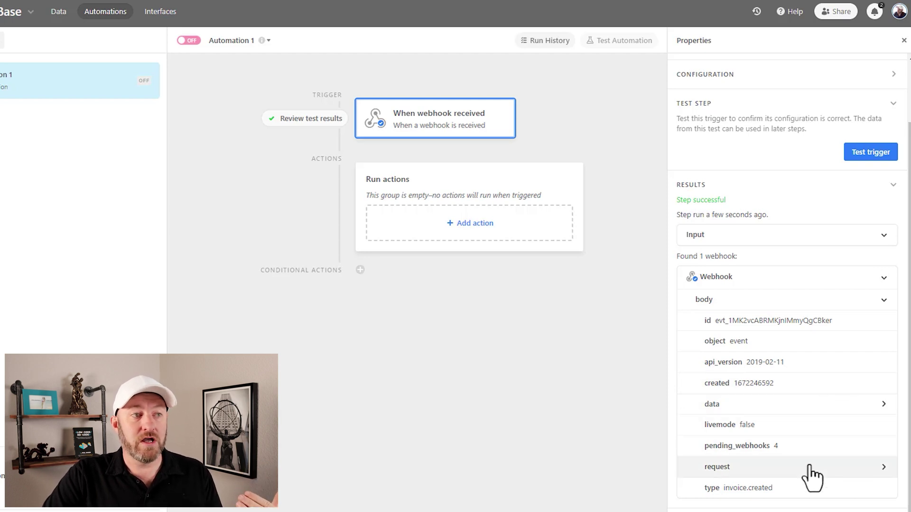
{"action": "left_click", "coordinate": [812, 405]}
{"action": "scroll", "coordinate": [815, 417], "scroll_direction": "down", "scroll_amount": 1}
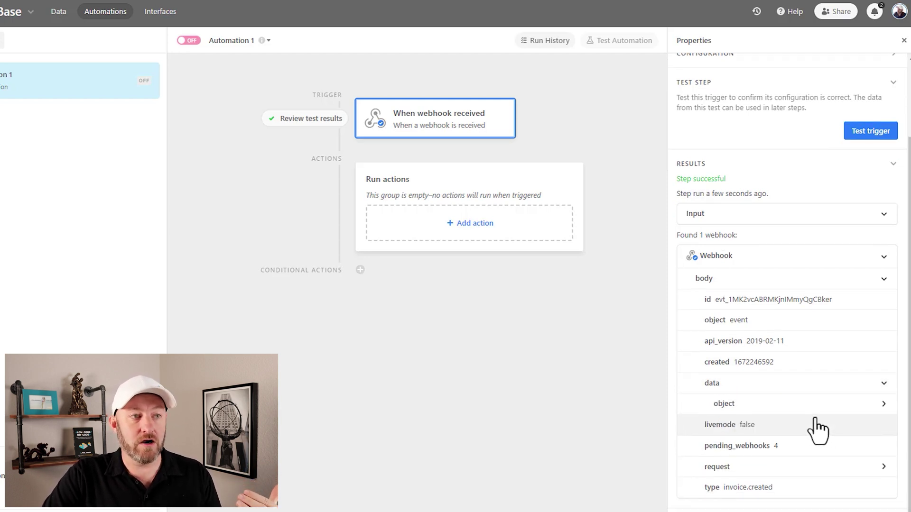
{"action": "left_click", "coordinate": [813, 404]}
{"action": "scroll", "coordinate": [813, 408], "scroll_direction": "down", "scroll_amount": 2}
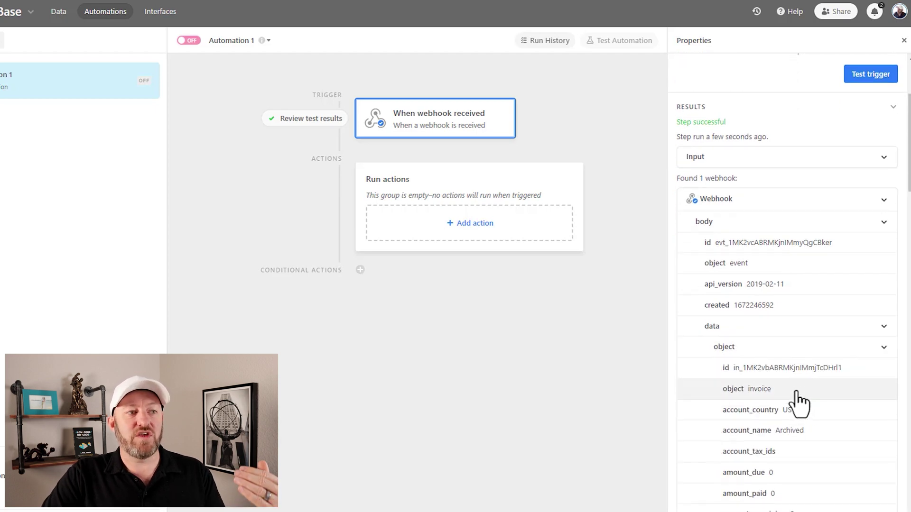
{"action": "scroll", "coordinate": [806, 397], "scroll_direction": "down", "scroll_amount": 5}
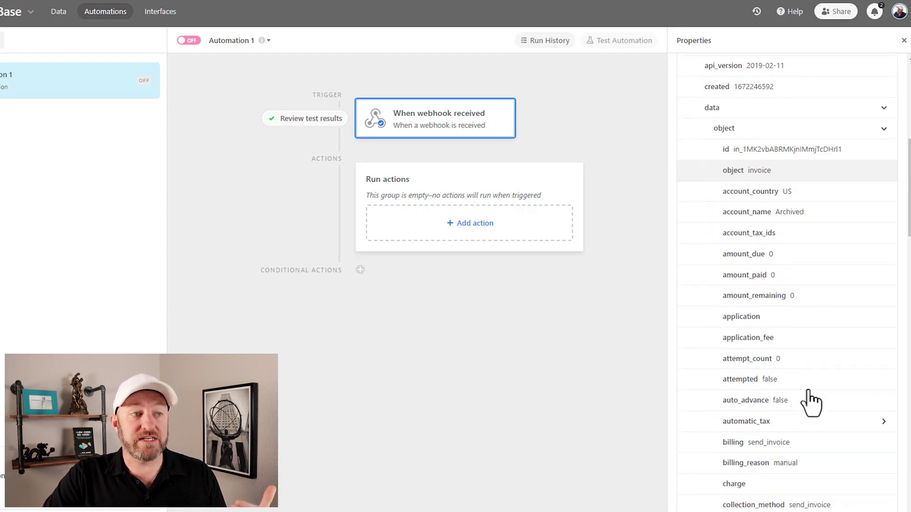
{"action": "scroll", "coordinate": [809, 393], "scroll_direction": "down", "scroll_amount": 2}
{"action": "scroll", "coordinate": [809, 393], "scroll_direction": "down", "scroll_amount": 2}
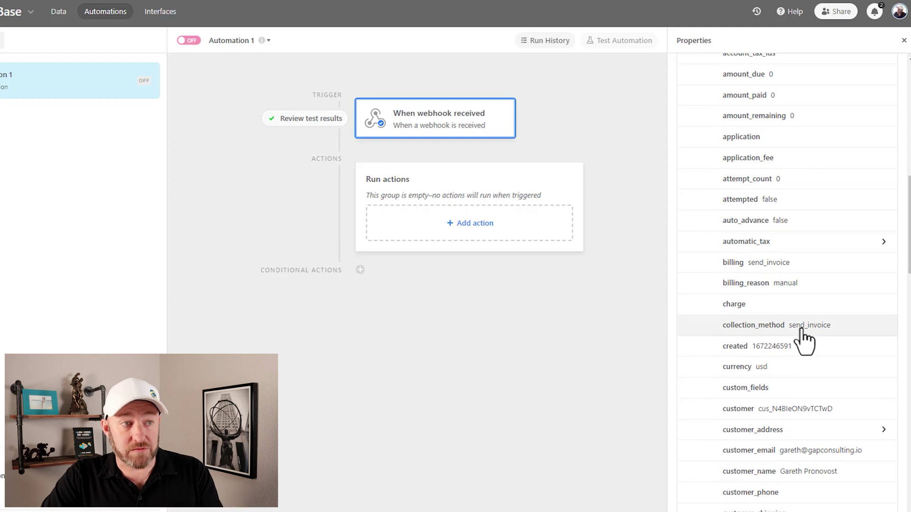
{"action": "scroll", "coordinate": [814, 463], "scroll_direction": "down", "scroll_amount": 4}
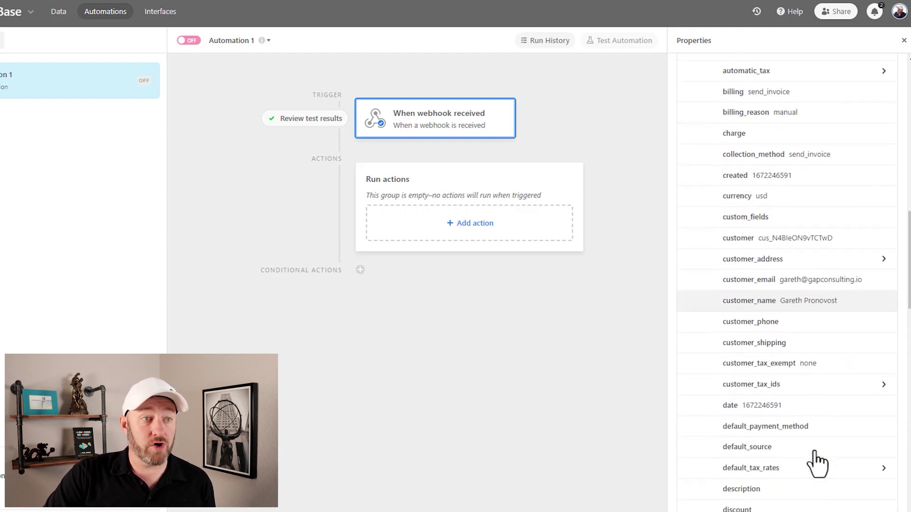
{"action": "scroll", "coordinate": [813, 464], "scroll_direction": "down", "scroll_amount": 1}
{"action": "scroll", "coordinate": [808, 441], "scroll_direction": "down", "scroll_amount": 1}
{"action": "scroll", "coordinate": [807, 429], "scroll_direction": "down", "scroll_amount": 3}
{"action": "scroll", "coordinate": [806, 429], "scroll_direction": "down", "scroll_amount": 3}
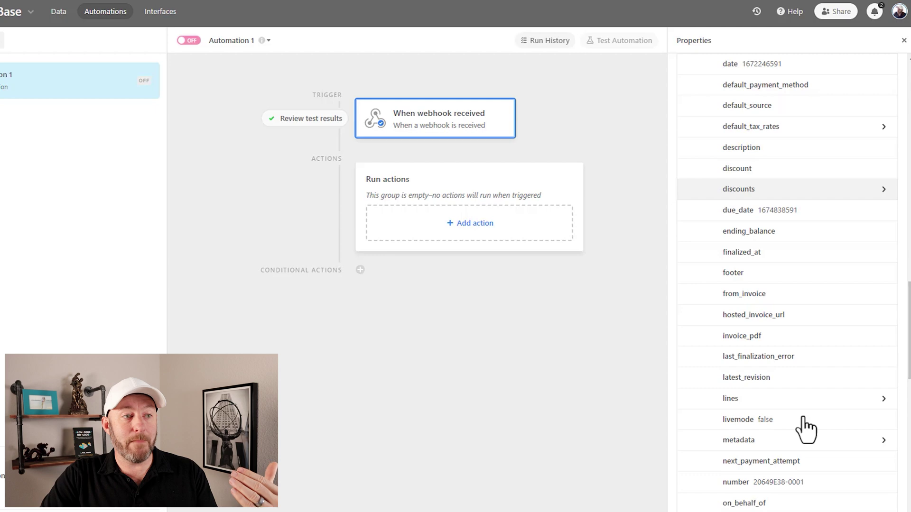
{"action": "scroll", "coordinate": [807, 429], "scroll_direction": "down", "scroll_amount": 2}
{"action": "scroll", "coordinate": [806, 430], "scroll_direction": "down", "scroll_amount": 2}
{"action": "scroll", "coordinate": [806, 429], "scroll_direction": "down", "scroll_amount": 4}
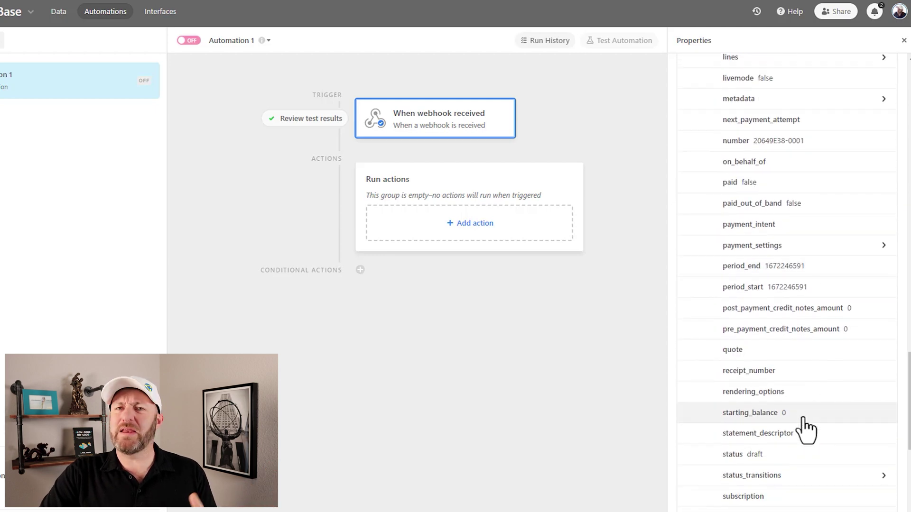
{"action": "scroll", "coordinate": [806, 429], "scroll_direction": "down", "scroll_amount": 5}
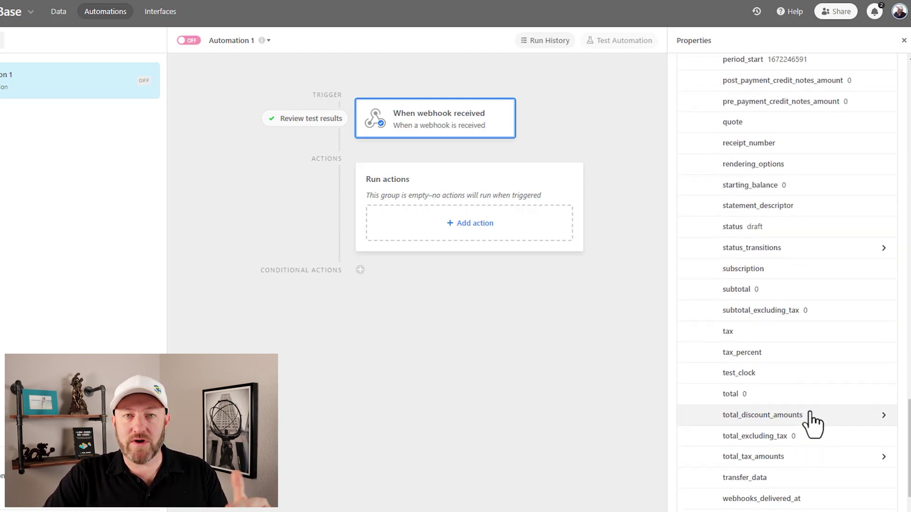
{"action": "scroll", "coordinate": [806, 429], "scroll_direction": "down", "scroll_amount": 2}
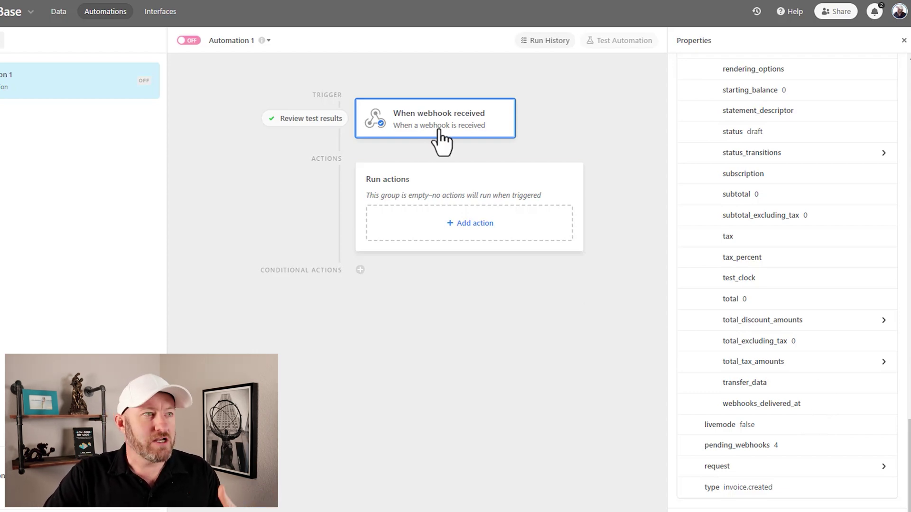
Add a Create record action, then switch to the Stripe Invoices table data
{"action": "left_click", "coordinate": [476, 223]}
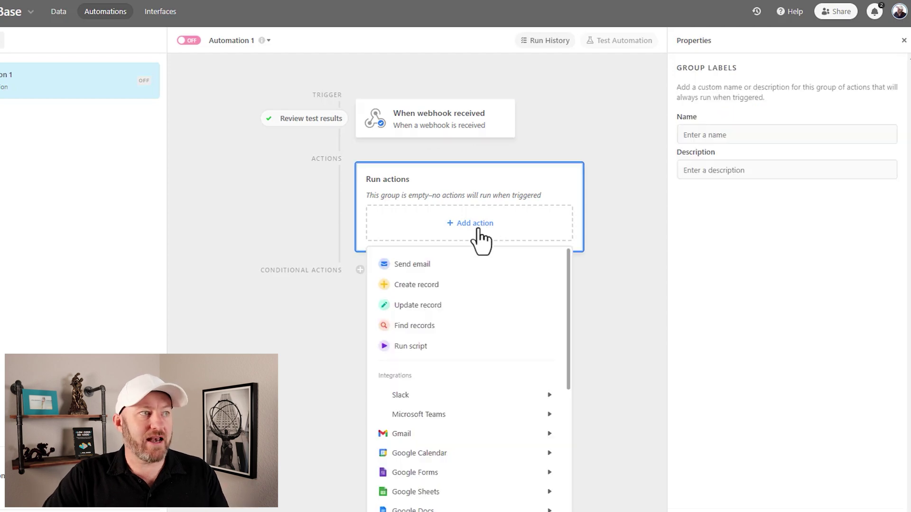
{"action": "left_click", "coordinate": [455, 288]}
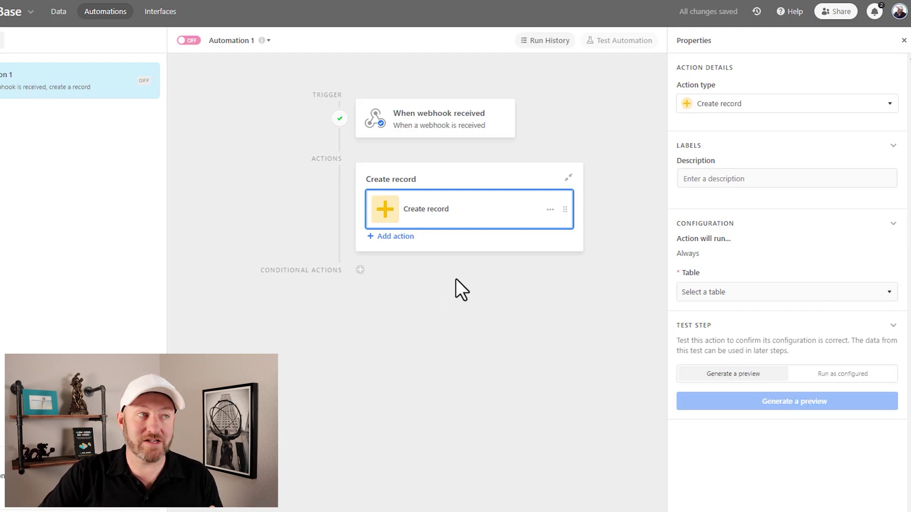
{"action": "left_click", "coordinate": [64, 14]}
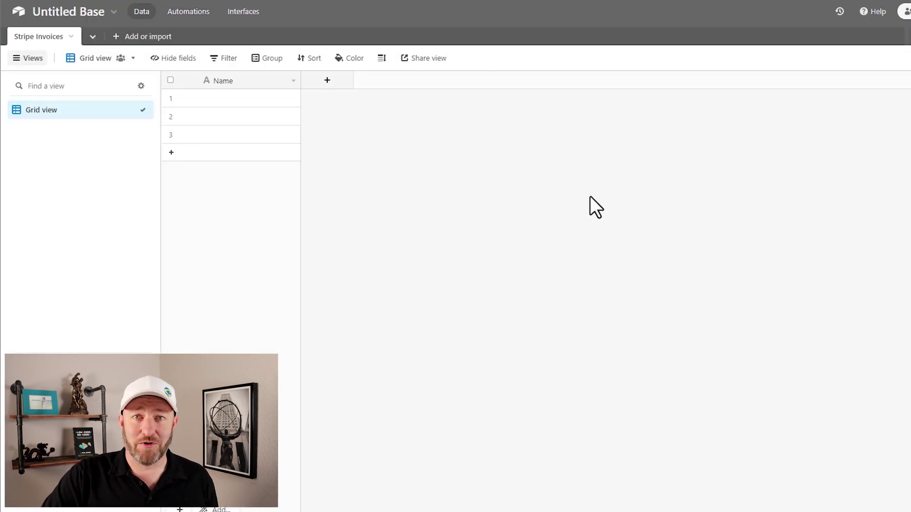
Add a Customer Email email field and an Invoice ID single line text field
{"action": "left_click", "coordinate": [335, 86]}
{"action": "type", "text": "Customer Email"}
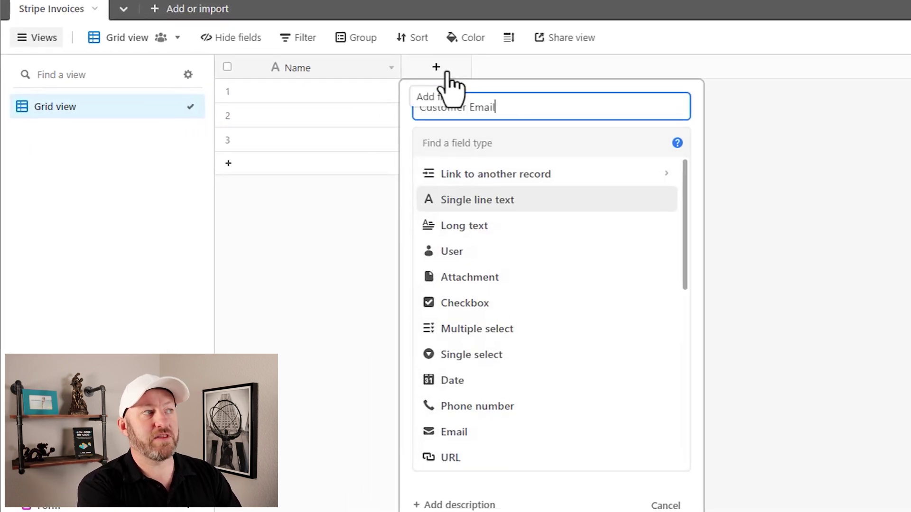
{"action": "key", "text": "Tab"}
{"action": "type", "text": "email"}
{"action": "key", "text": "Return"}
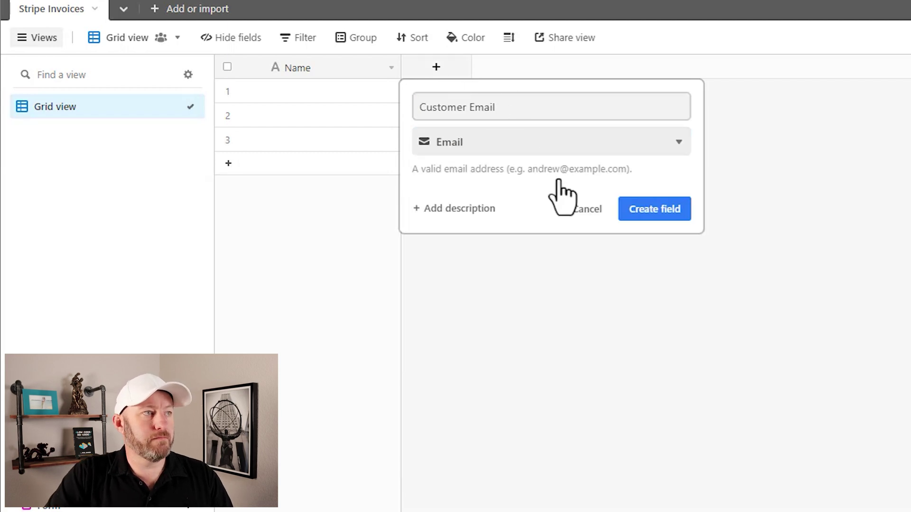
{"action": "left_click", "coordinate": [651, 215]}
{"action": "left_click", "coordinate": [573, 71]}
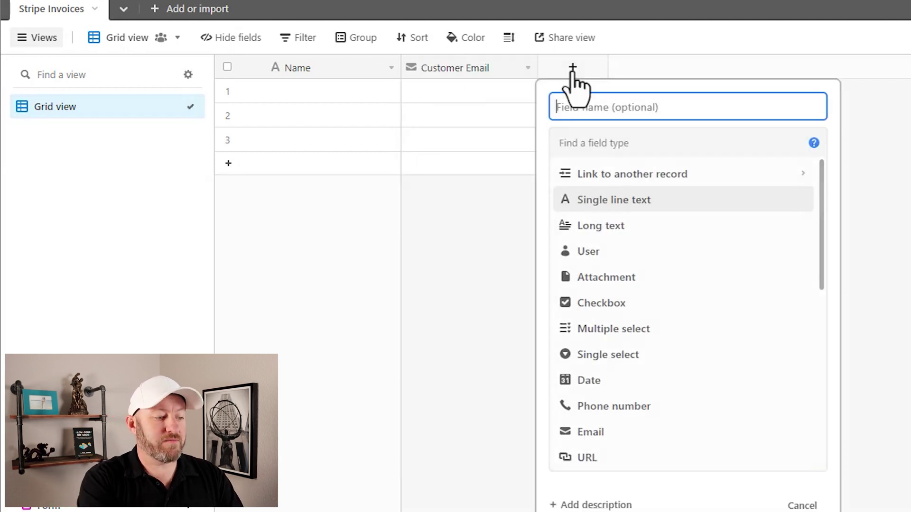
{"action": "type", "text": "Invoice ID"}
{"action": "key", "text": "Tab"}
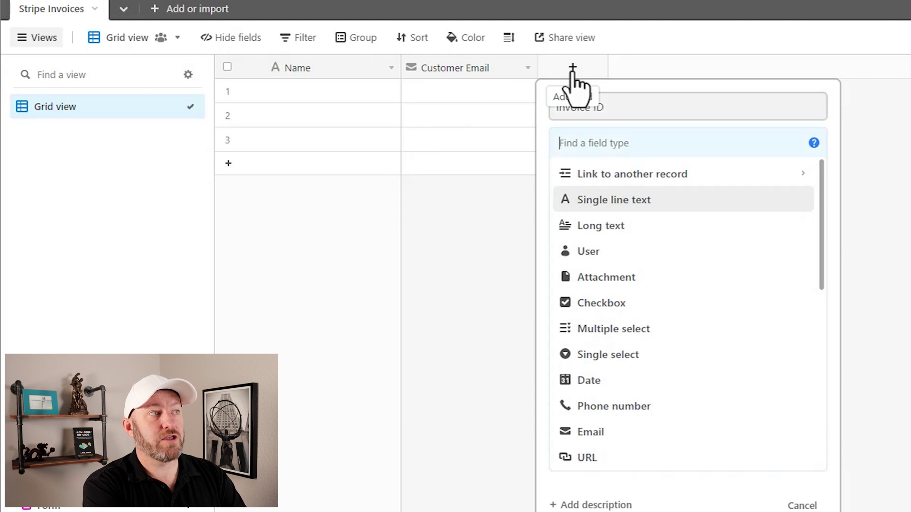
{"action": "type", "text": "s"}
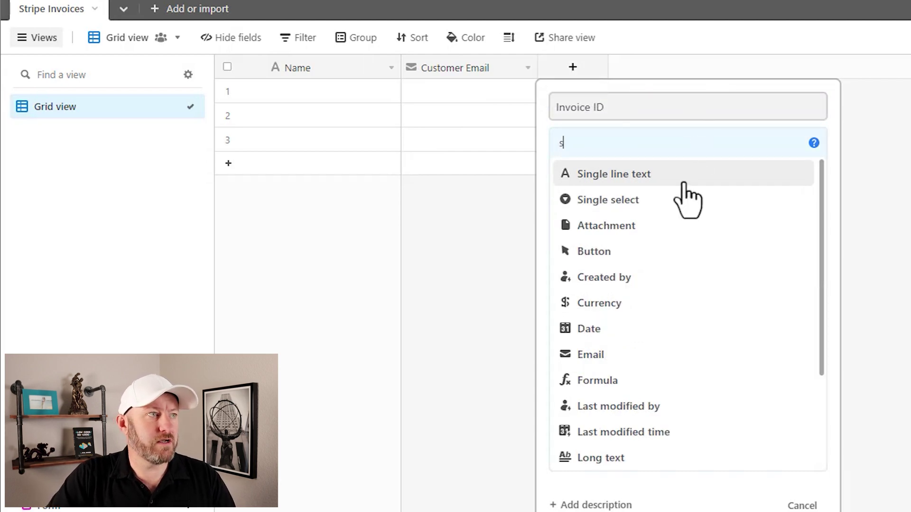
{"action": "left_click", "coordinate": [686, 185]}
{"action": "left_click", "coordinate": [795, 265]}
Add a Status single select field to Stripe Invoices
{"action": "left_click", "coordinate": [709, 68]}
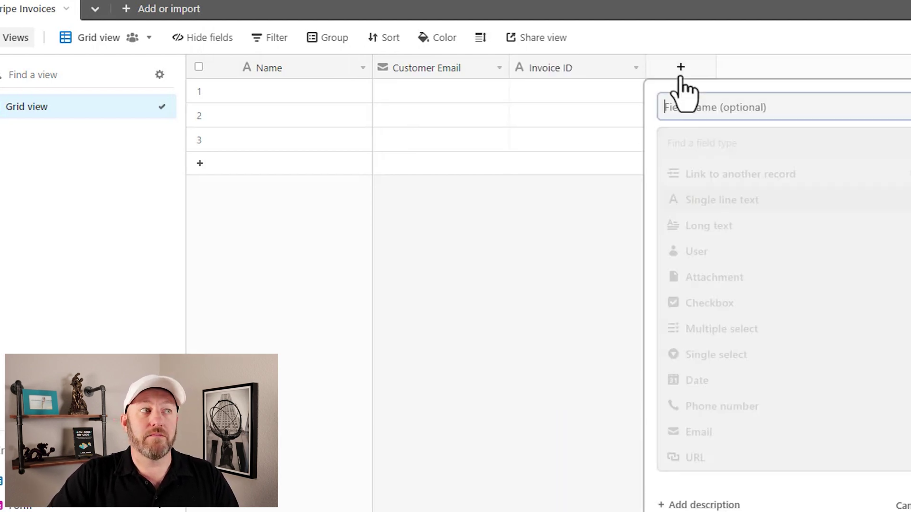
{"action": "type", "text": "Sta"}
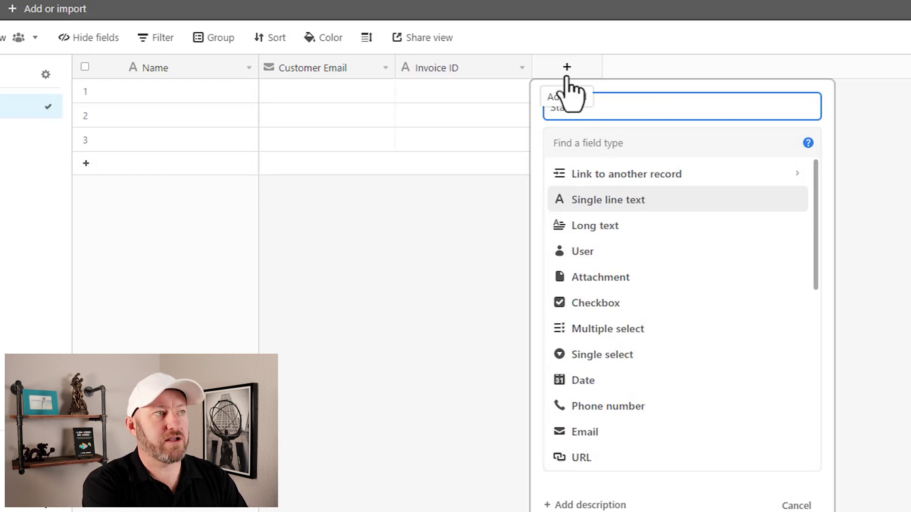
{"action": "key", "text": "Tab"}
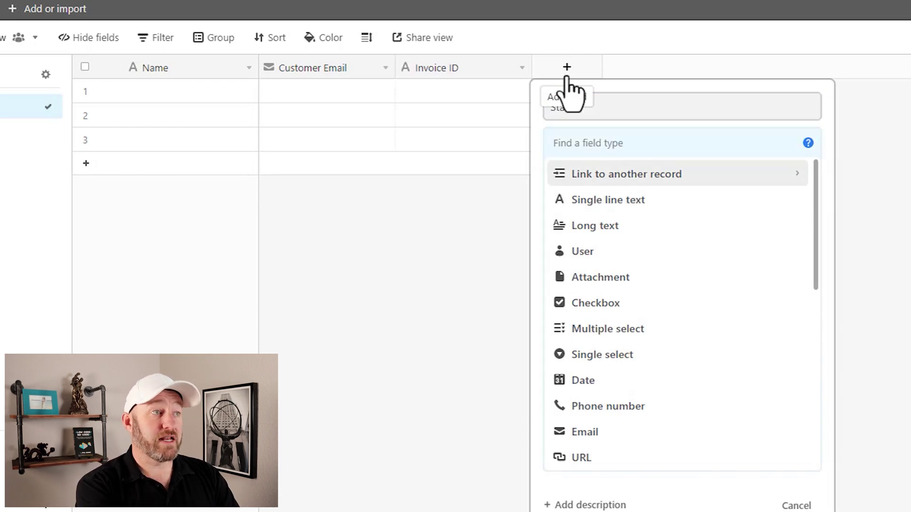
{"action": "type", "text": "sin"}
{"action": "key", "text": "Down"}
{"action": "key", "text": "Return"}
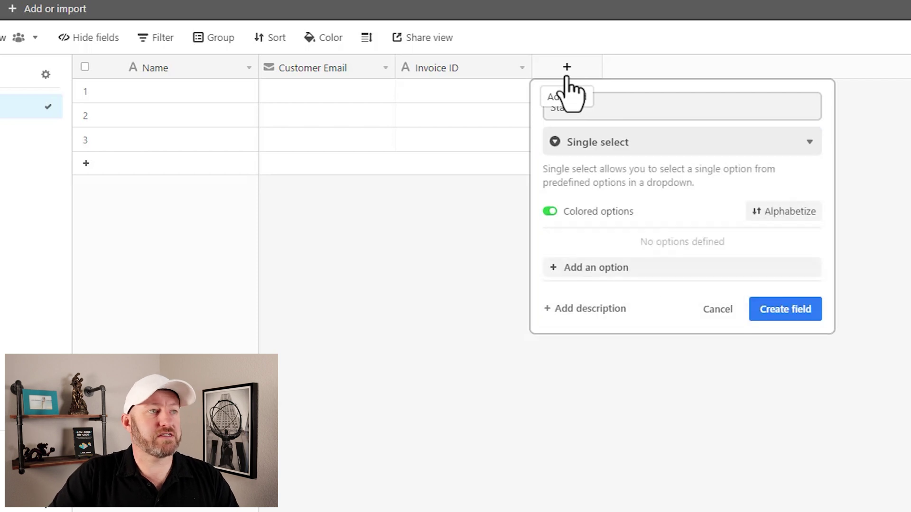
{"action": "left_click", "coordinate": [788, 309]}
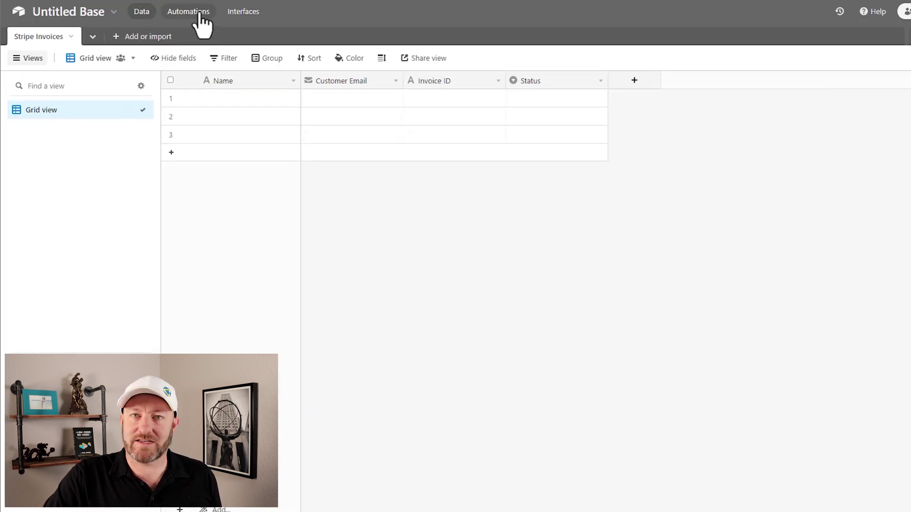
Set the automation's Create record action table to Stripe Invoices
{"action": "left_click", "coordinate": [200, 14]}
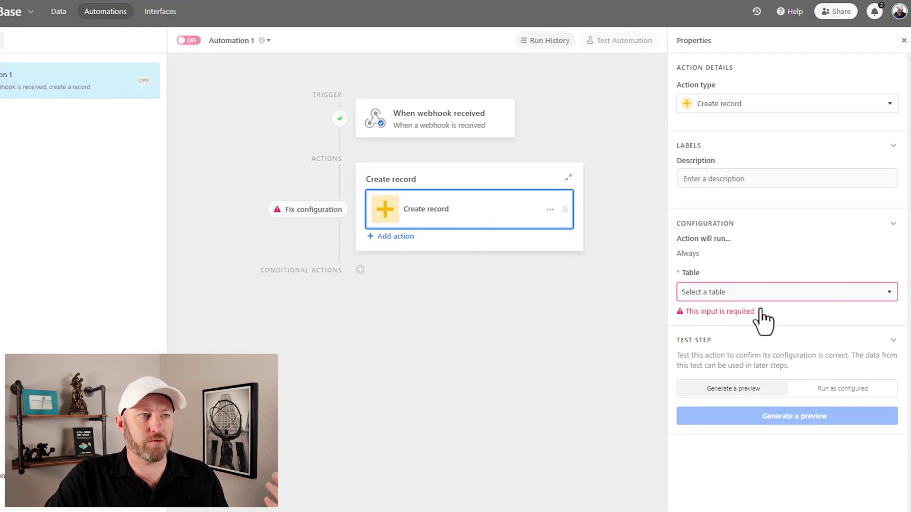
{"action": "left_click", "coordinate": [748, 294]}
{"action": "left_click", "coordinate": [711, 331]}
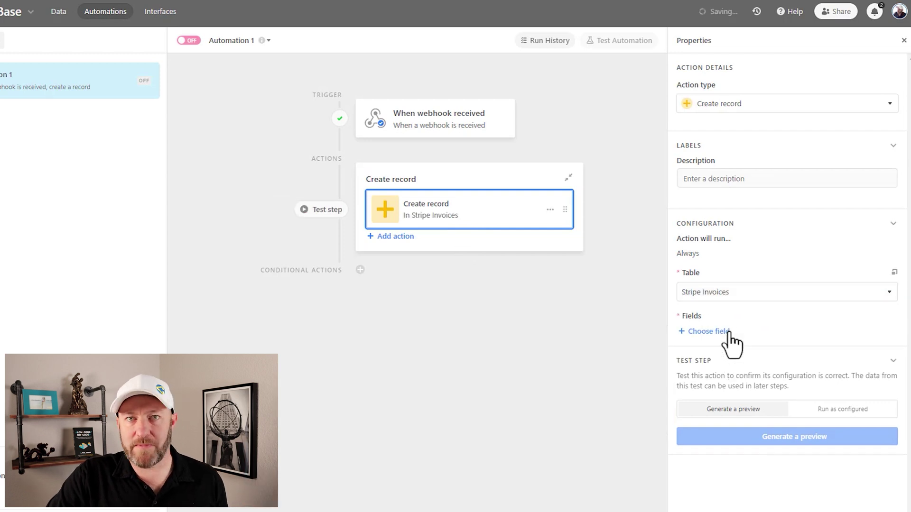
Add Customer Email to the record and map it to the webhook body's customer_email value
{"action": "left_click", "coordinate": [707, 333]}
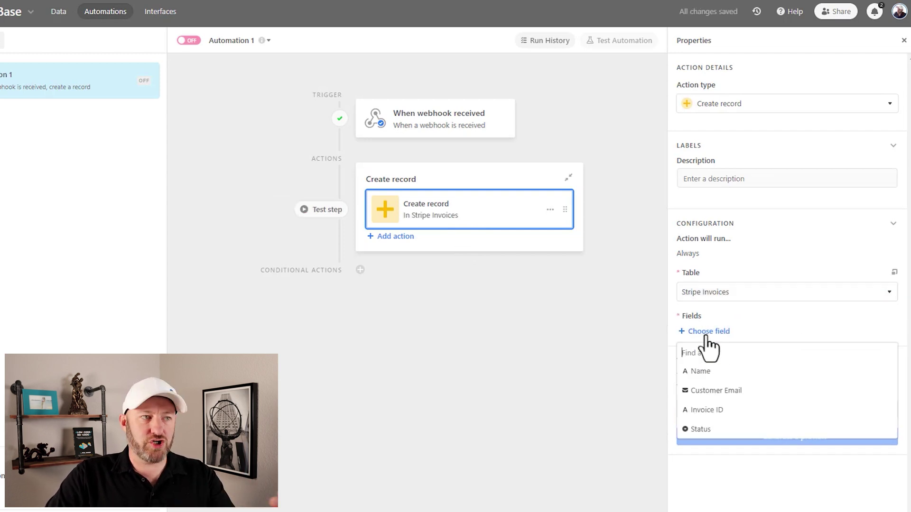
{"action": "left_click", "coordinate": [736, 396]}
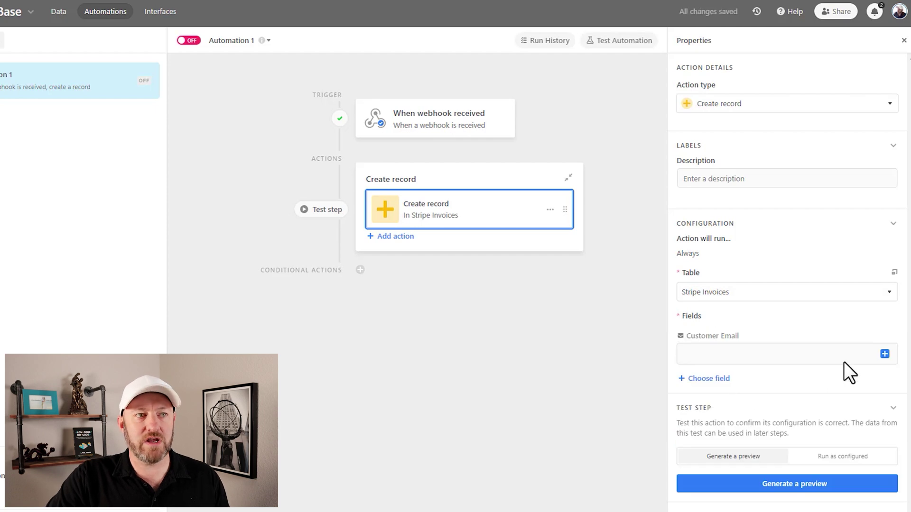
{"action": "left_click", "coordinate": [885, 354]}
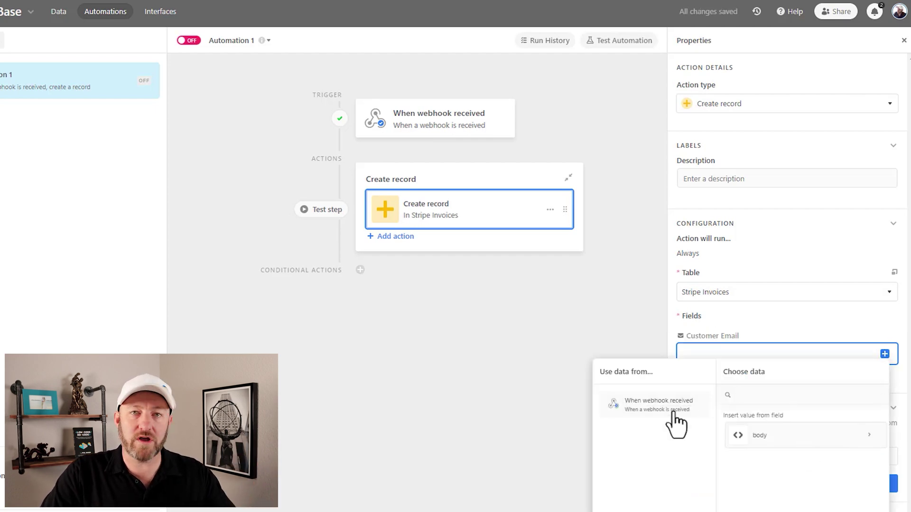
{"action": "left_click", "coordinate": [759, 435]}
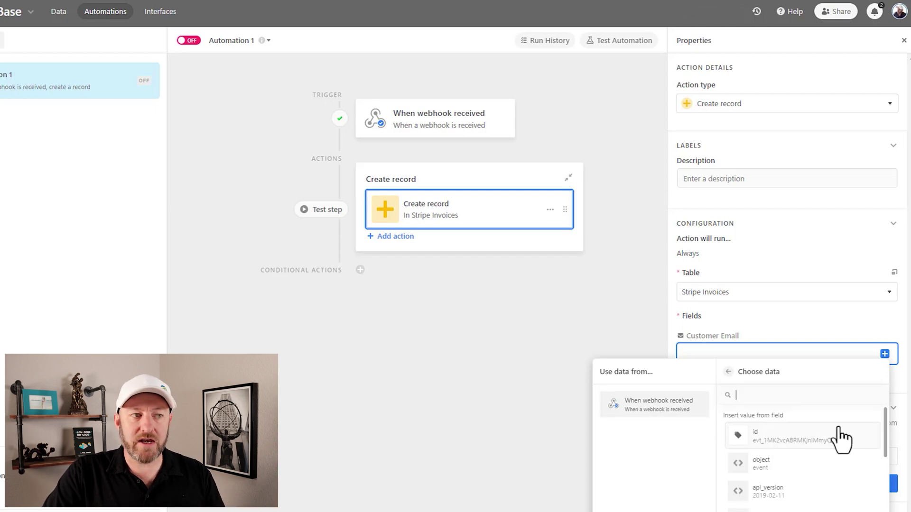
{"action": "type", "text": "e"}
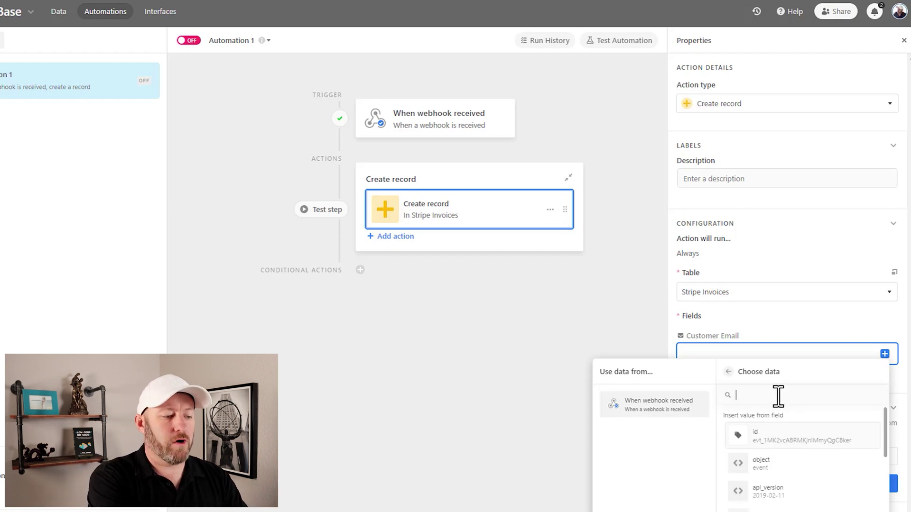
{"action": "type", "text": "ma"}
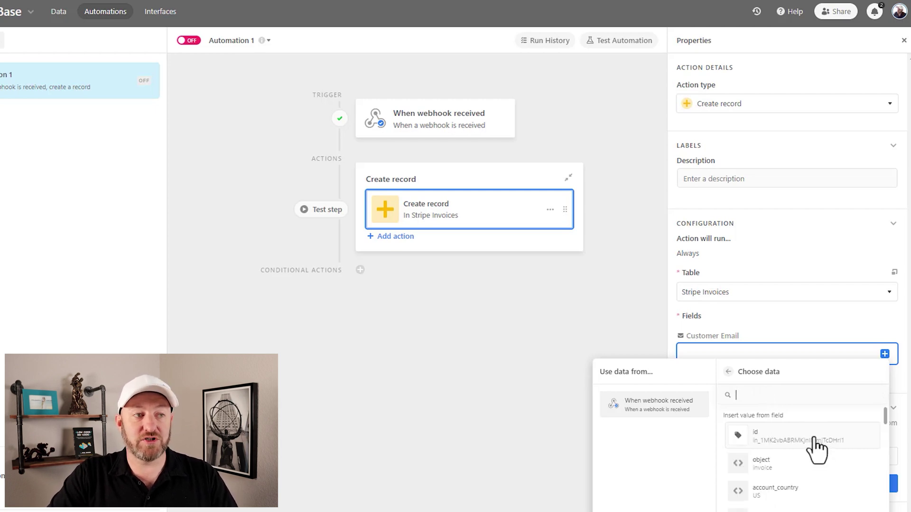
{"action": "type", "text": "m"}
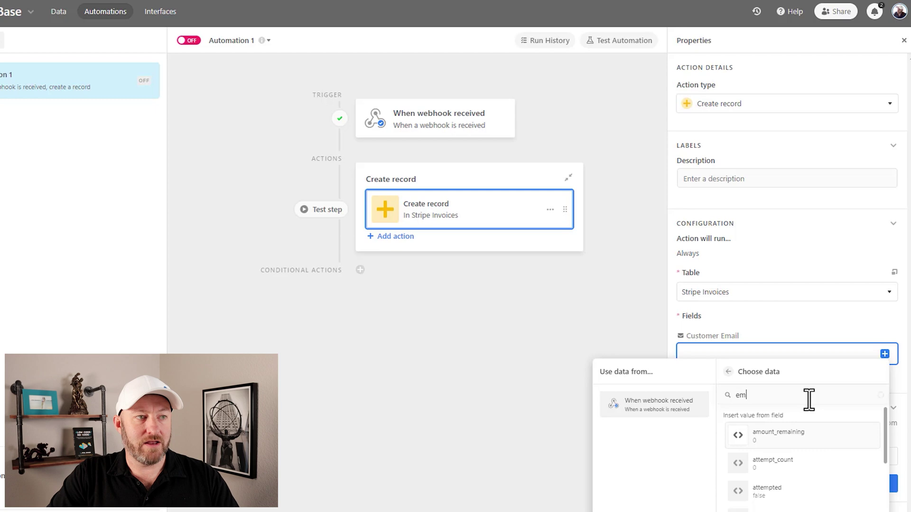
{"action": "type", "text": "a"}
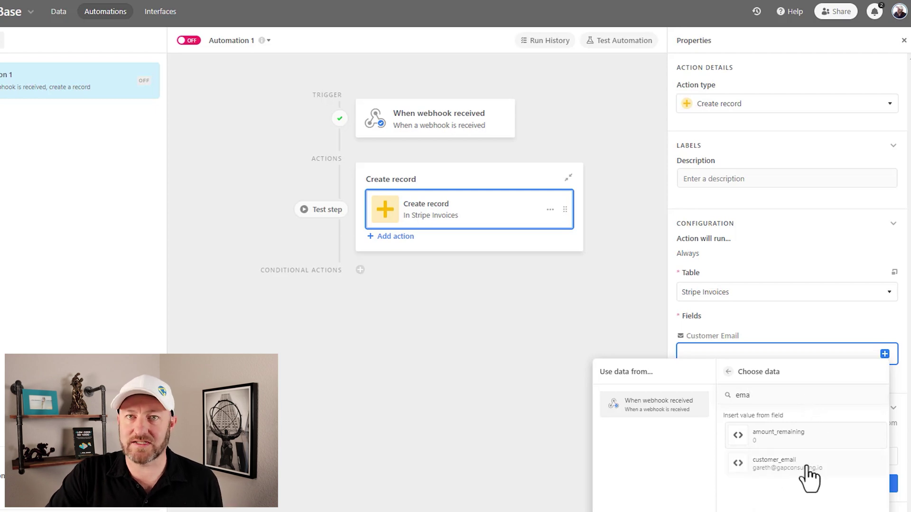
{"action": "left_click", "coordinate": [787, 464]}
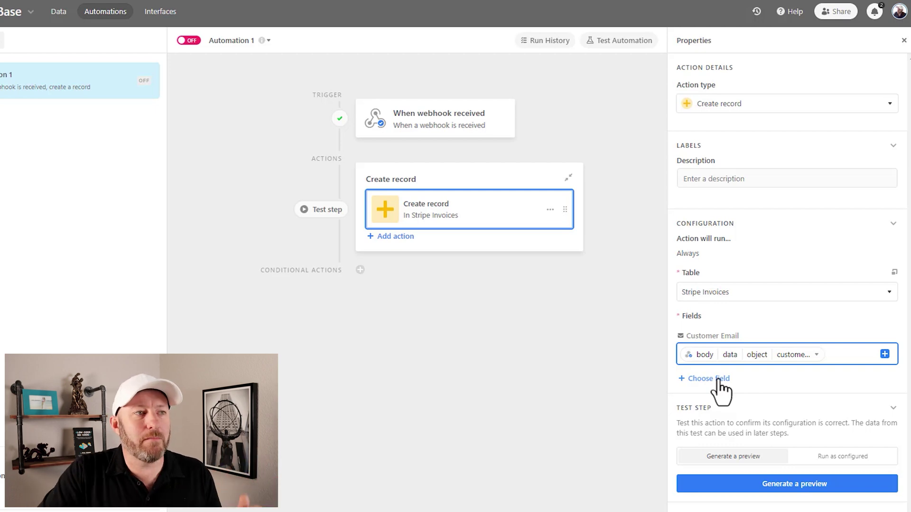
Add Invoice ID and map it to the id under the webhook's body > data > object
{"action": "left_click", "coordinate": [718, 379]}
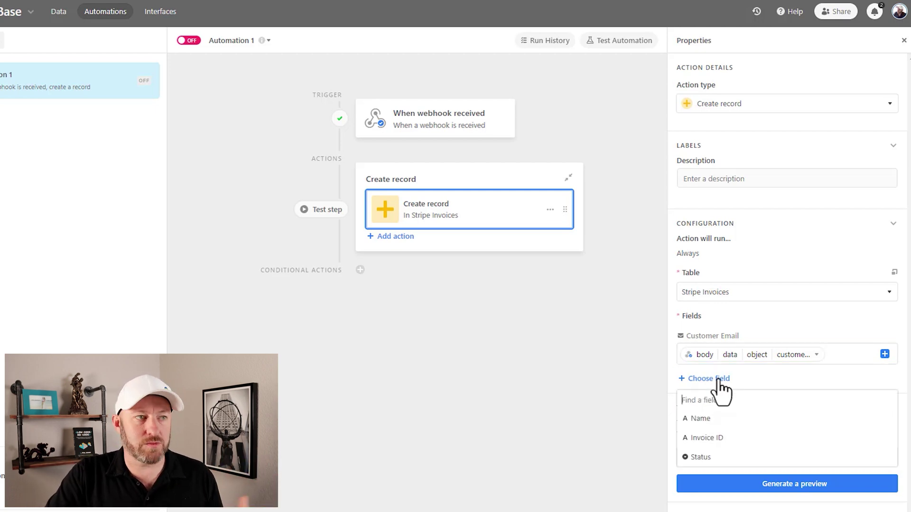
{"action": "left_click", "coordinate": [719, 439]}
{"action": "left_click", "coordinate": [885, 401]}
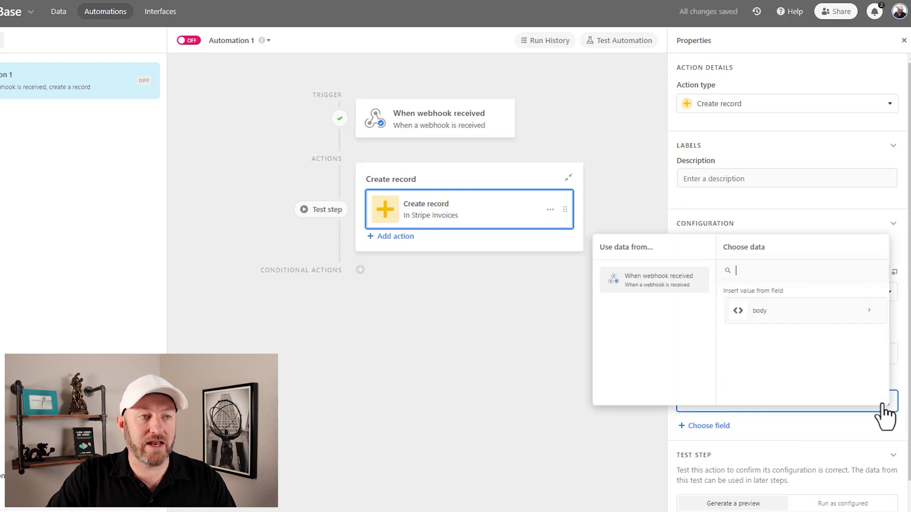
{"action": "left_click", "coordinate": [791, 315]}
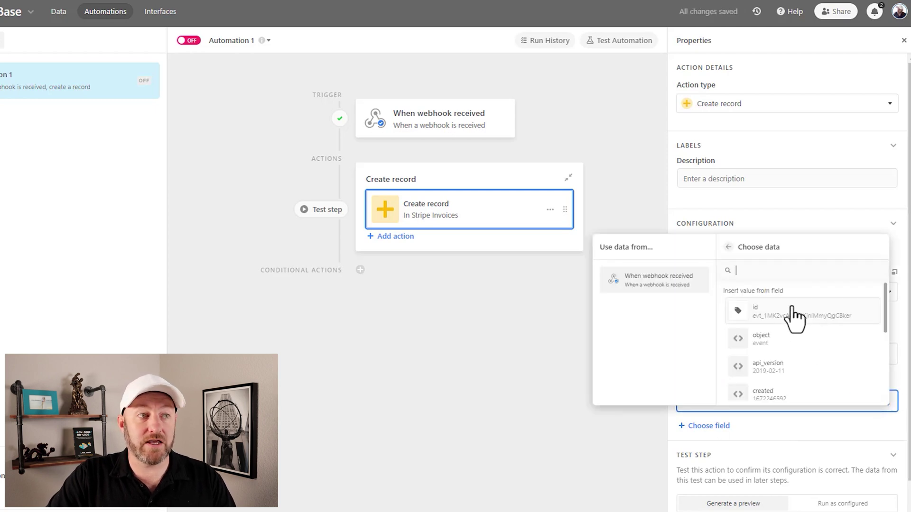
{"action": "type", "text": "id"}
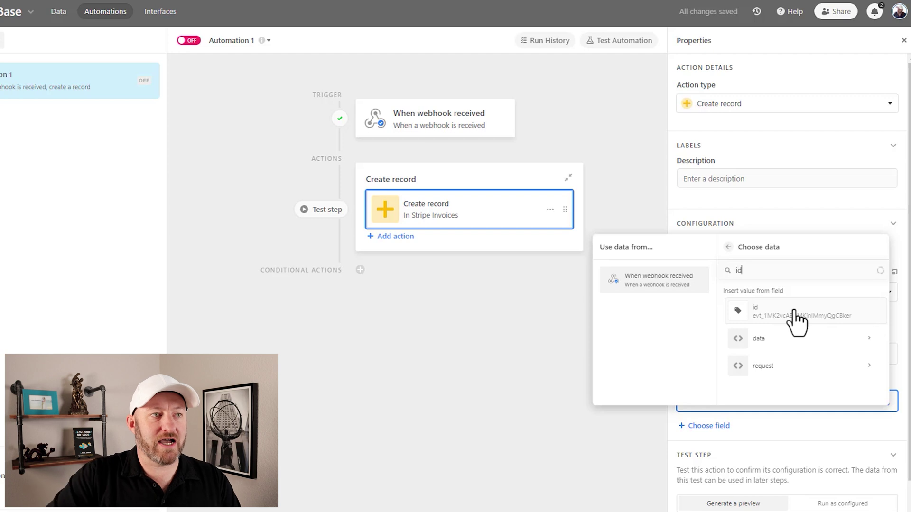
{"action": "left_click", "coordinate": [814, 340]}
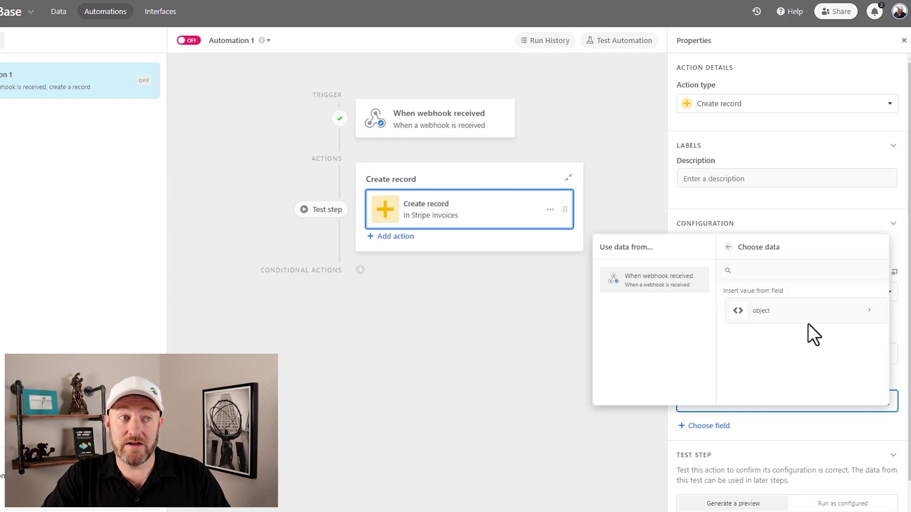
{"action": "left_click", "coordinate": [809, 316]}
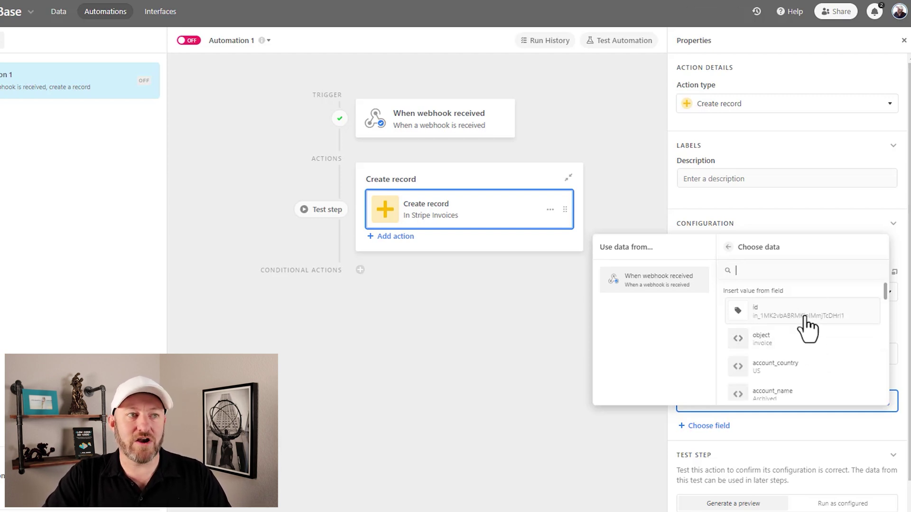
{"action": "left_click", "coordinate": [785, 317]}
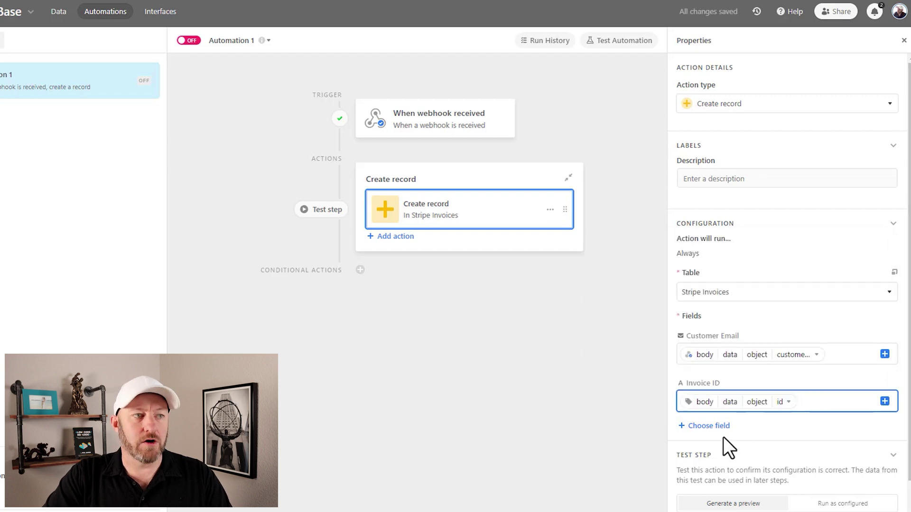
{"action": "left_click", "coordinate": [711, 425]}
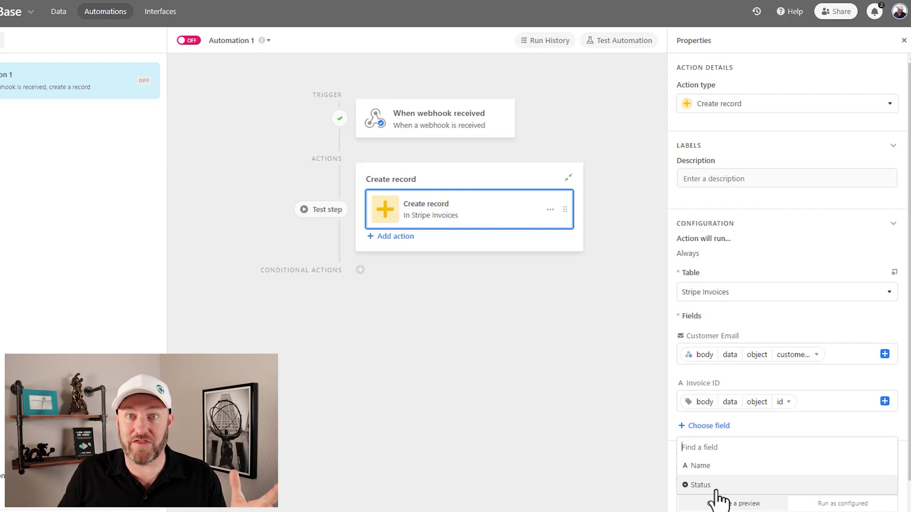
Add the Status field and set it to take a dynamic value
{"action": "left_click", "coordinate": [717, 493]}
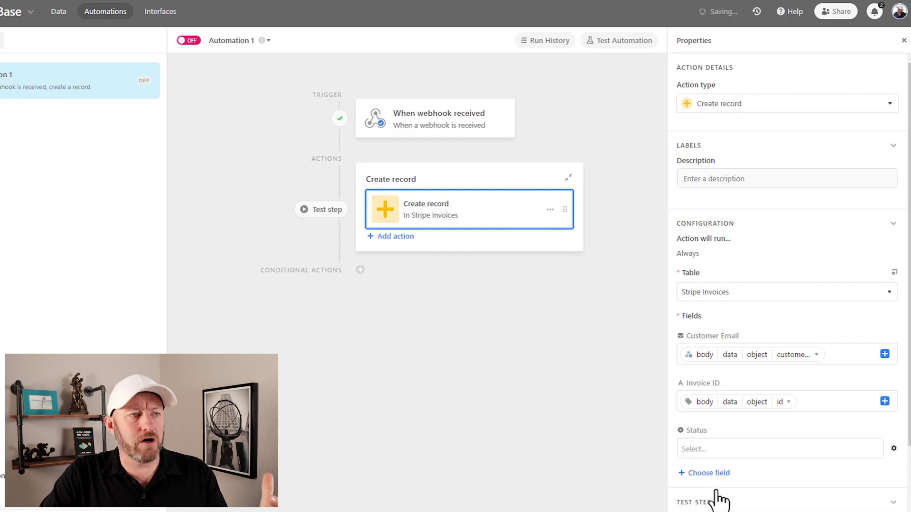
{"action": "left_click", "coordinate": [722, 453]}
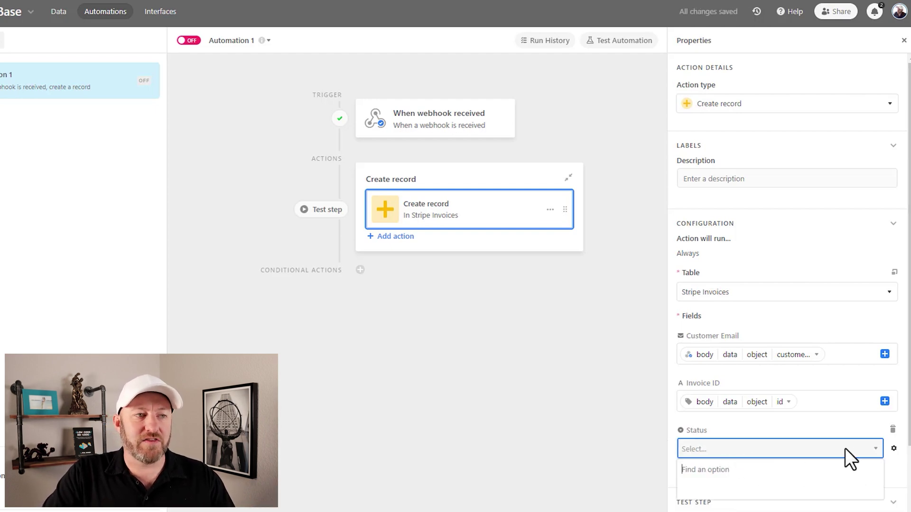
{"action": "left_click", "coordinate": [876, 448]}
{"action": "left_click", "coordinate": [893, 449]}
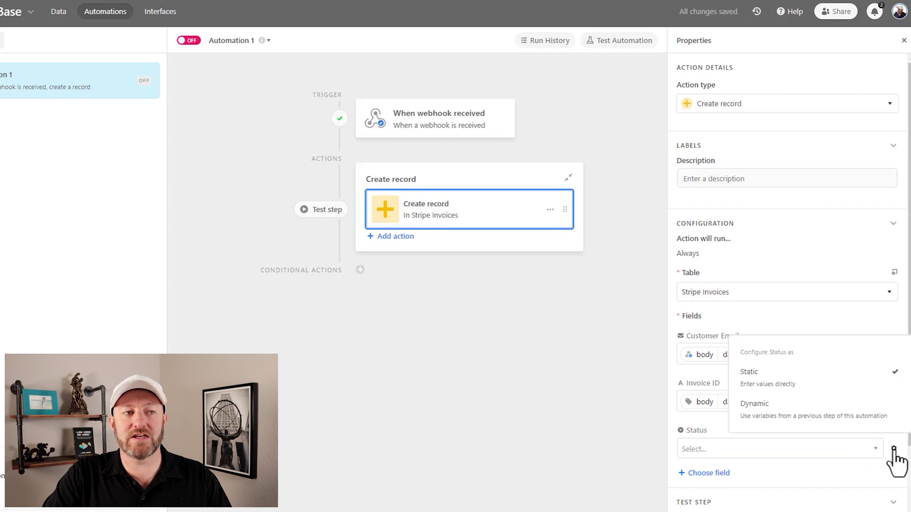
{"action": "left_click", "coordinate": [845, 412]}
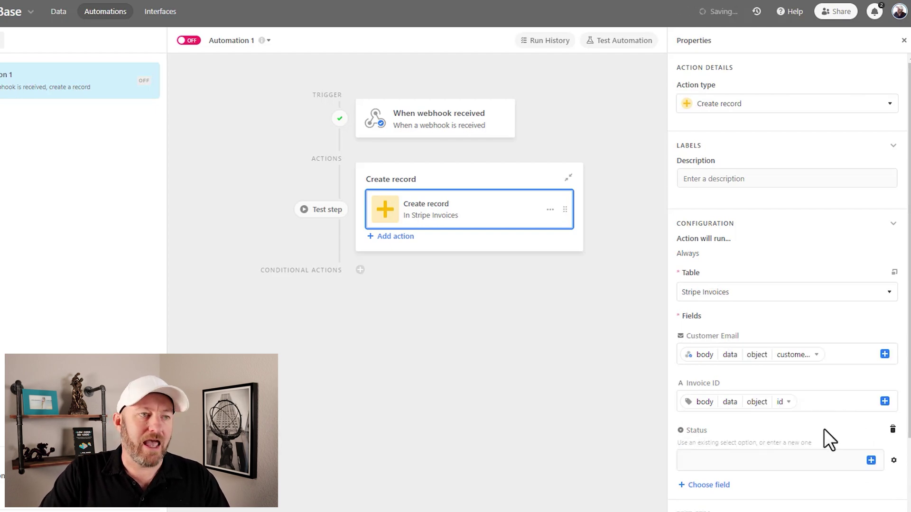
Fill Status with the invoice status from body > data > object > status
{"action": "left_click", "coordinate": [871, 460]}
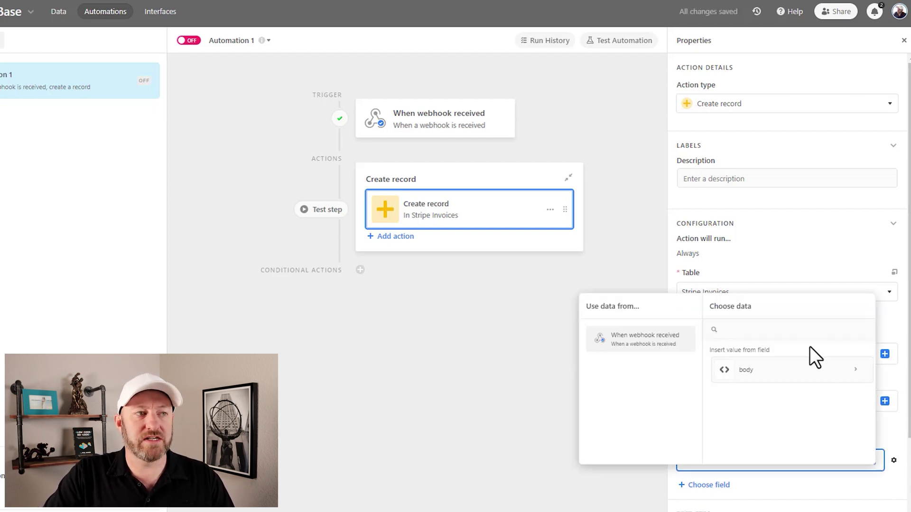
{"action": "left_click", "coordinate": [822, 374]}
{"action": "type", "text": "stat"}
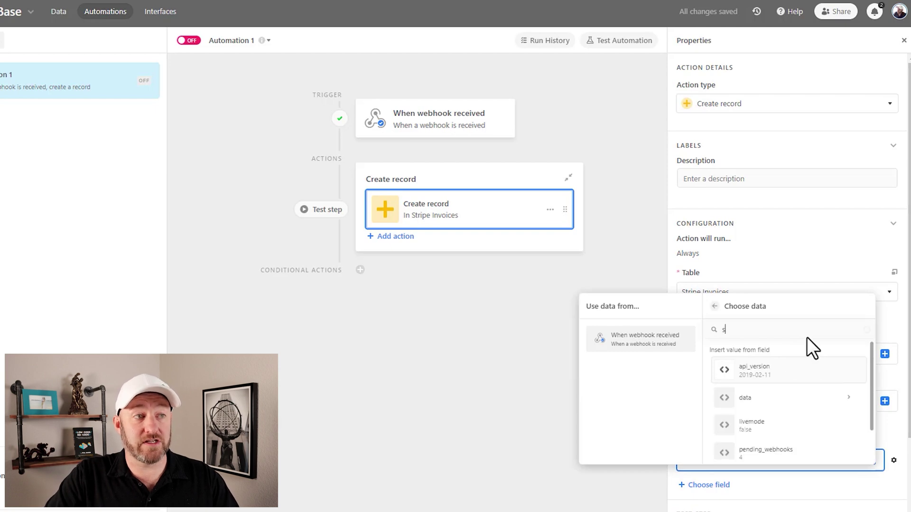
{"action": "left_click", "coordinate": [812, 373]}
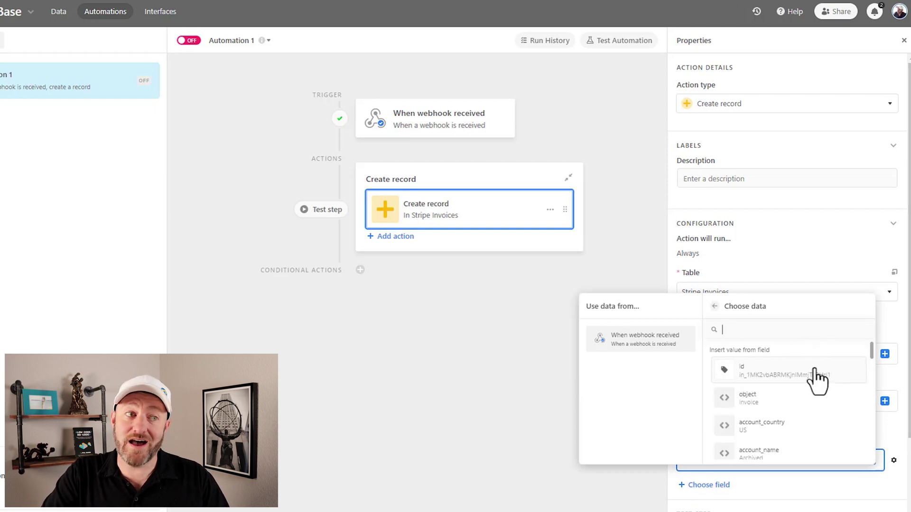
{"action": "scroll", "coordinate": [799, 427], "scroll_direction": "down", "scroll_amount": 2}
{"action": "scroll", "coordinate": [801, 427], "scroll_direction": "down", "scroll_amount": 1}
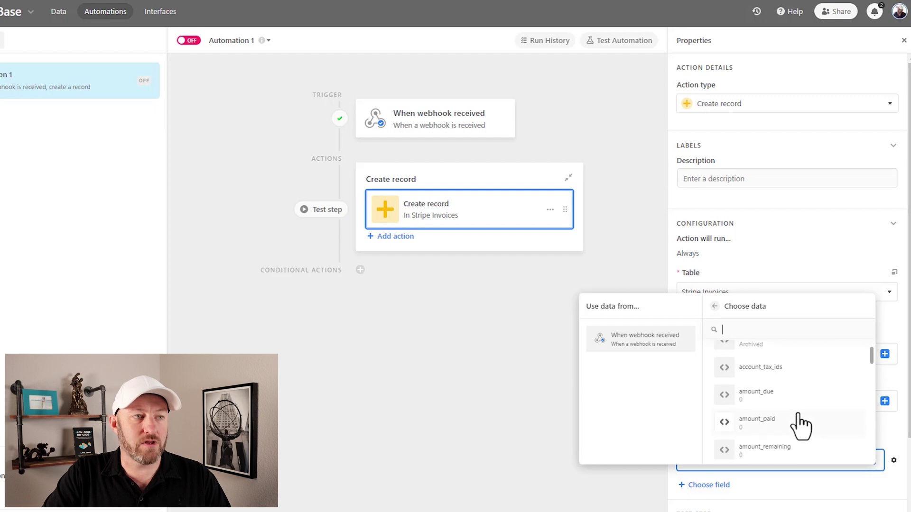
{"action": "type", "text": "stat"}
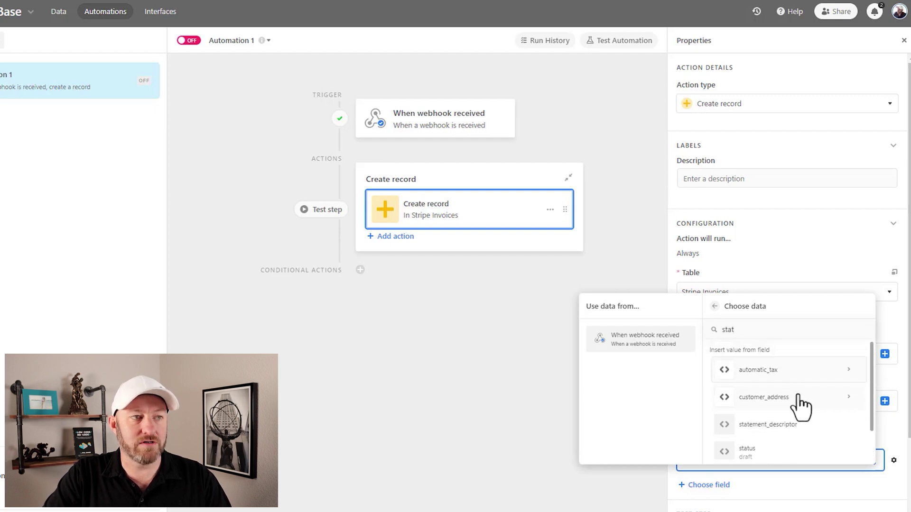
{"action": "left_click", "coordinate": [759, 451]}
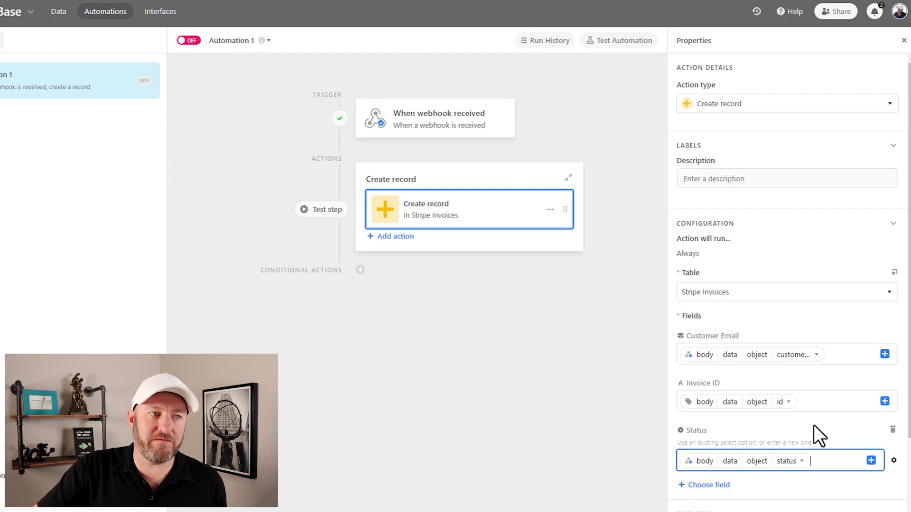
{"action": "scroll", "coordinate": [769, 403], "scroll_direction": "down", "scroll_amount": 2}
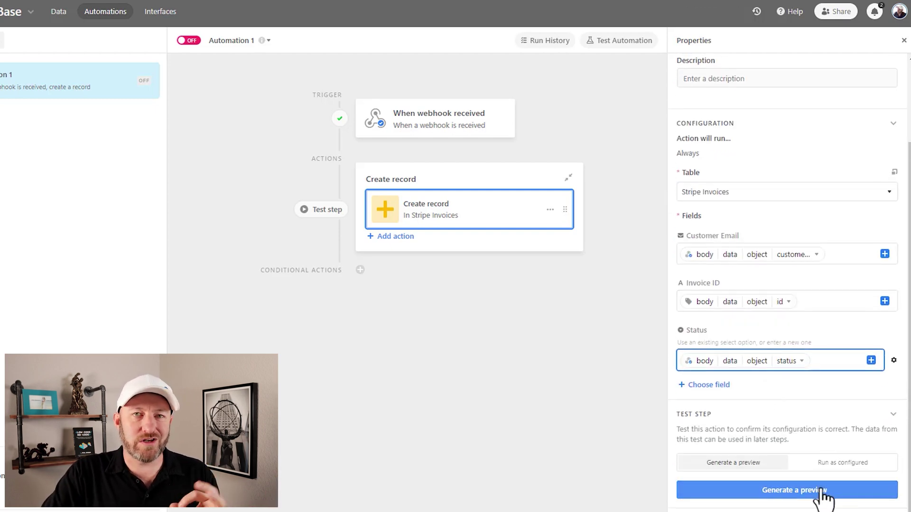
{"action": "left_click", "coordinate": [840, 463]}
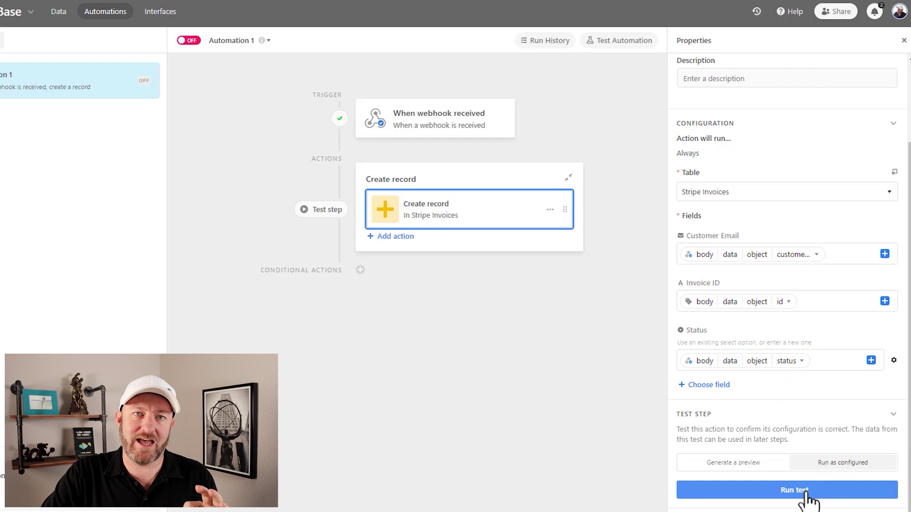
Test the step and check the new Stripe Invoices record with email, invoice ID and draft status
{"action": "left_click", "coordinate": [810, 493]}
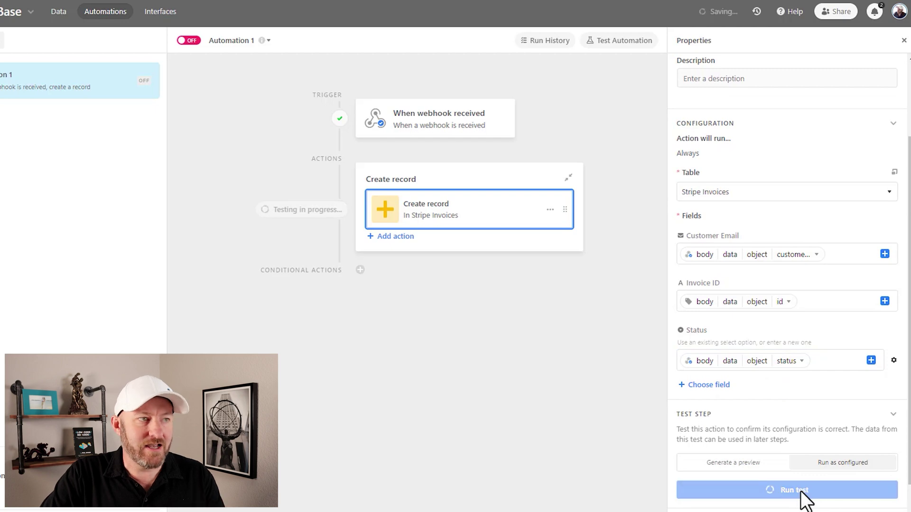
{"action": "left_click", "coordinate": [59, 12]}
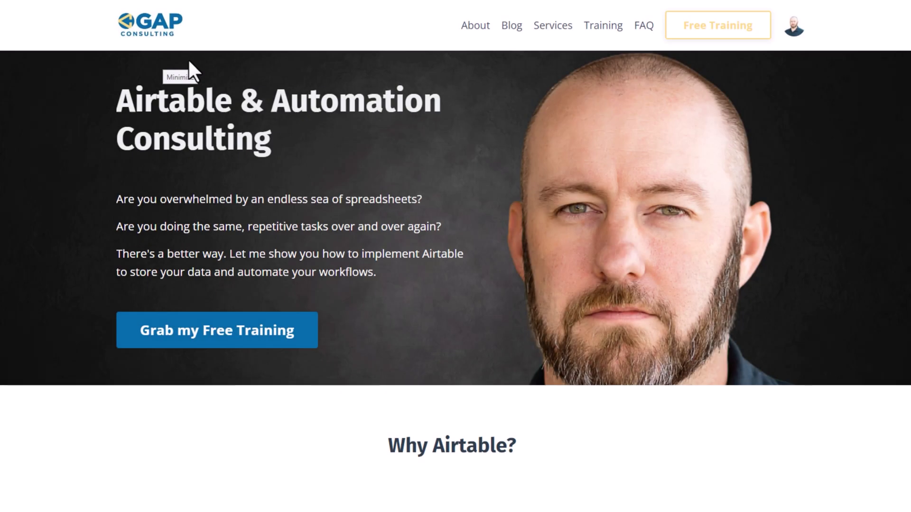
Open and dismiss the free training form, then view the Airtable consulting service options
{"action": "left_click", "coordinate": [261, 340]}
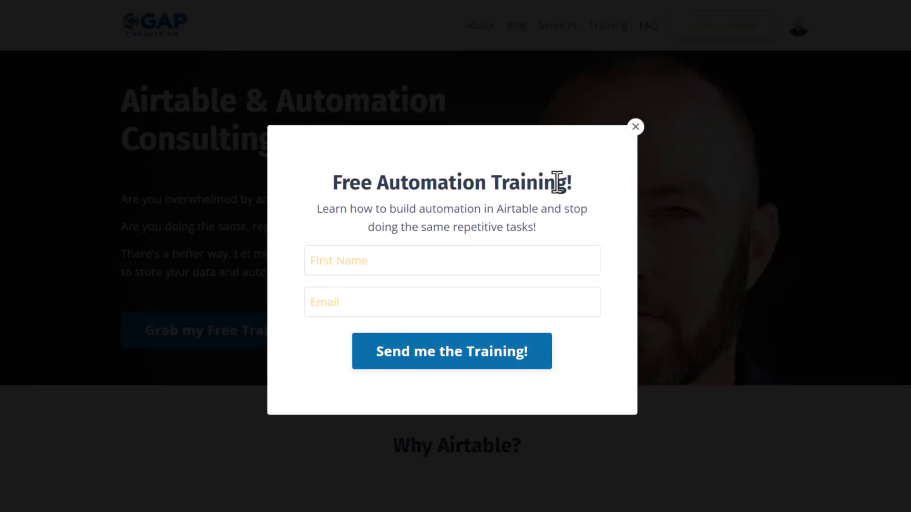
{"action": "left_click", "coordinate": [636, 127]}
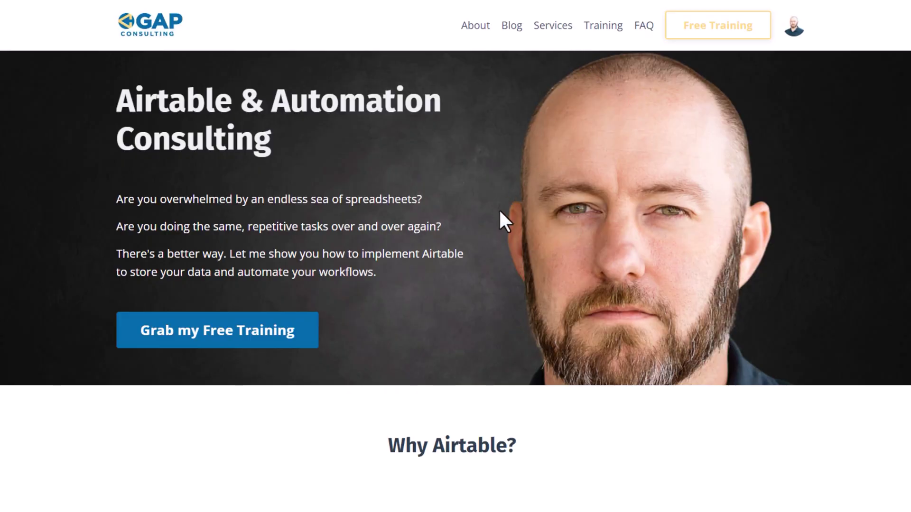
{"action": "left_click", "coordinate": [552, 25]}
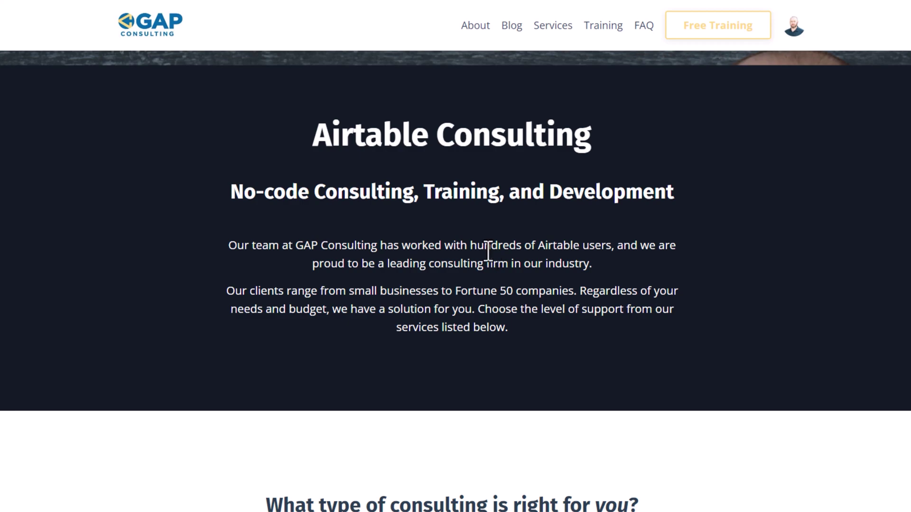
{"action": "scroll", "coordinate": [486, 251], "scroll_direction": "down", "scroll_amount": 5}
{"action": "scroll", "coordinate": [482, 261], "scroll_direction": "down", "scroll_amount": 6}
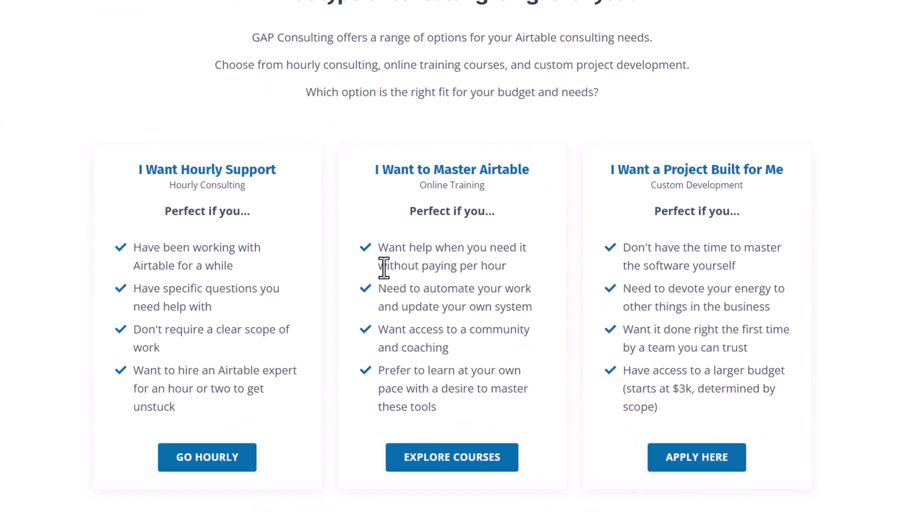